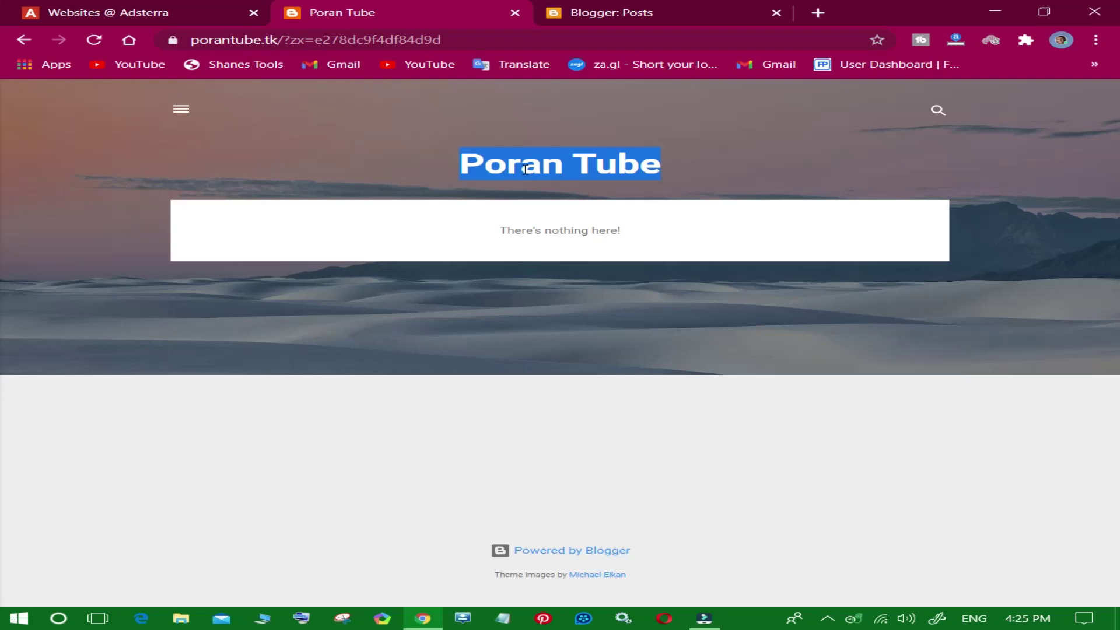
Step: Switch to the Blogger dashboard and start creating a new blog from the blog list
left_click(588, 7)
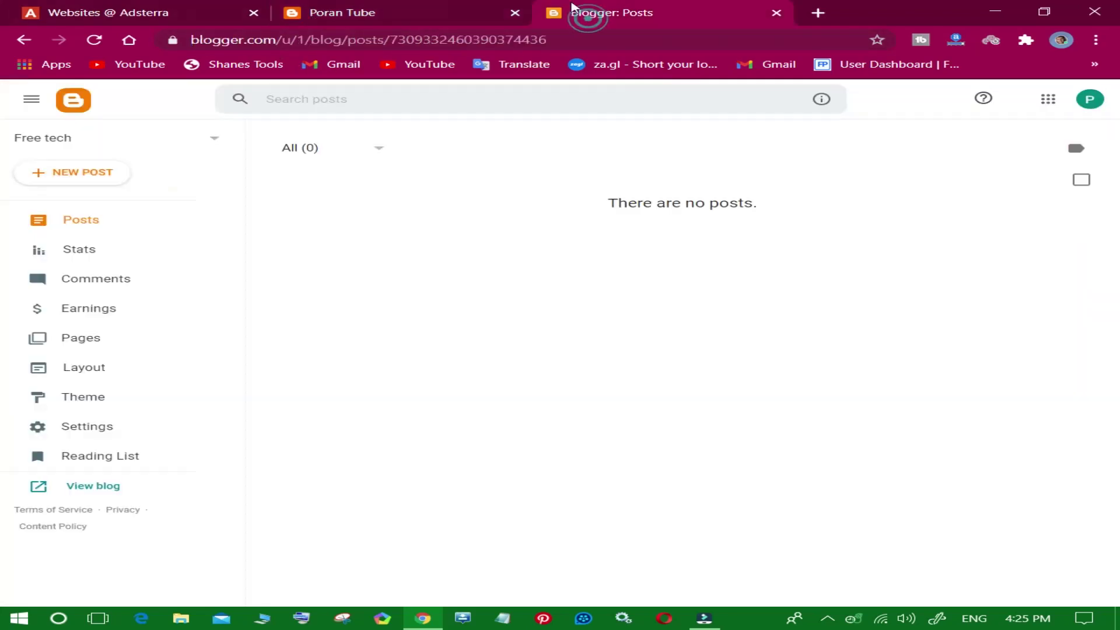
left_click(415, 14)
left_click(575, 12)
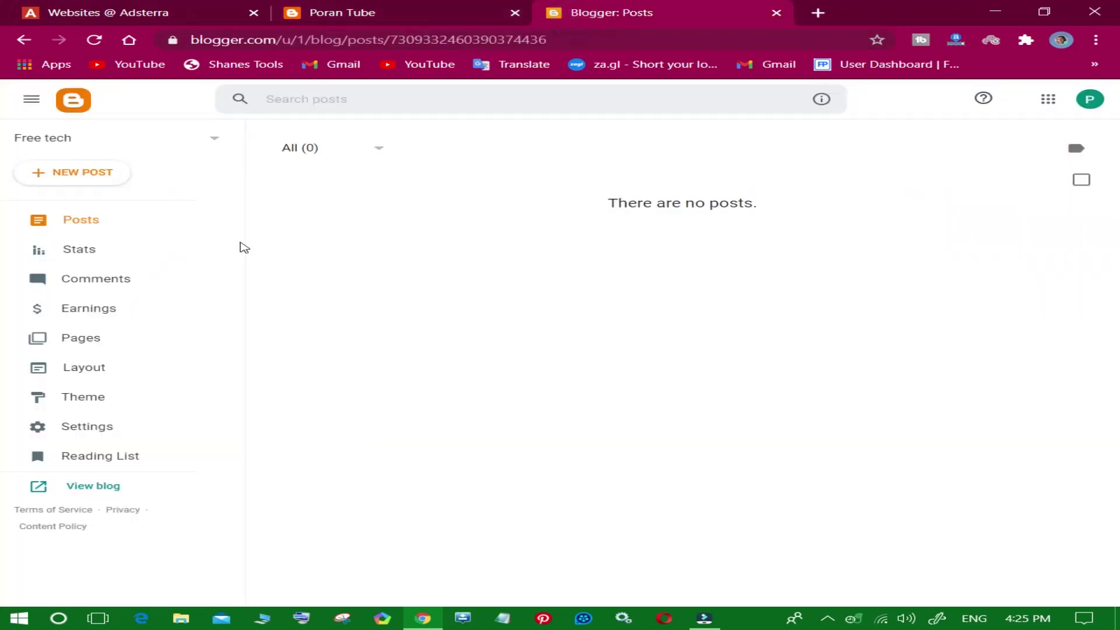
left_click(200, 156)
left_click(81, 337)
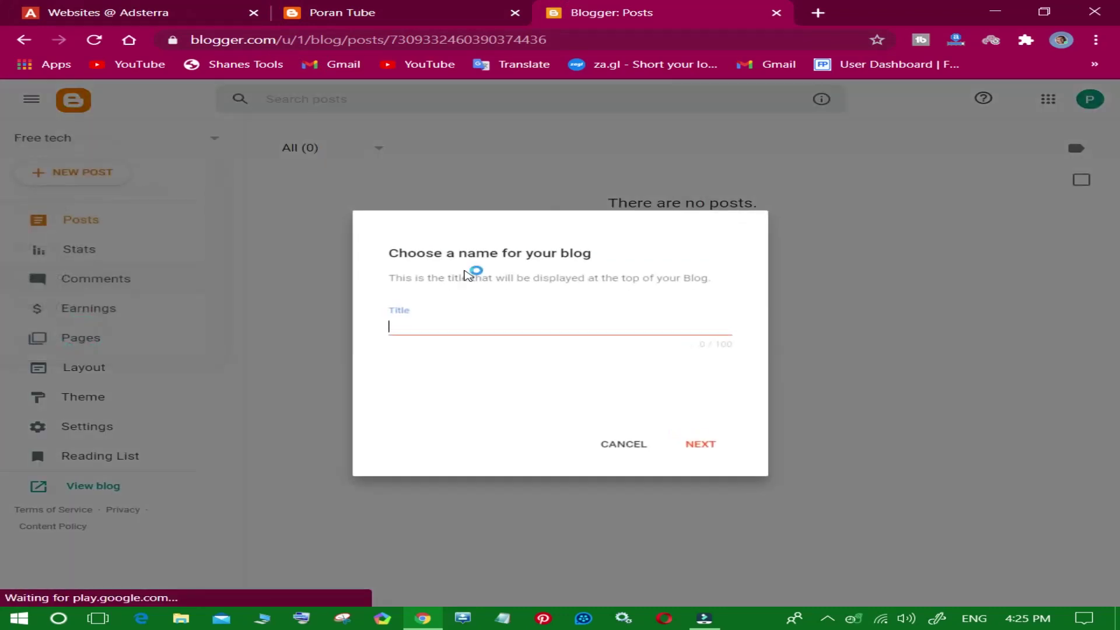
Step: Compare the Poran Tube page's heading with the title requested in the new blog dialog
left_click(381, 13)
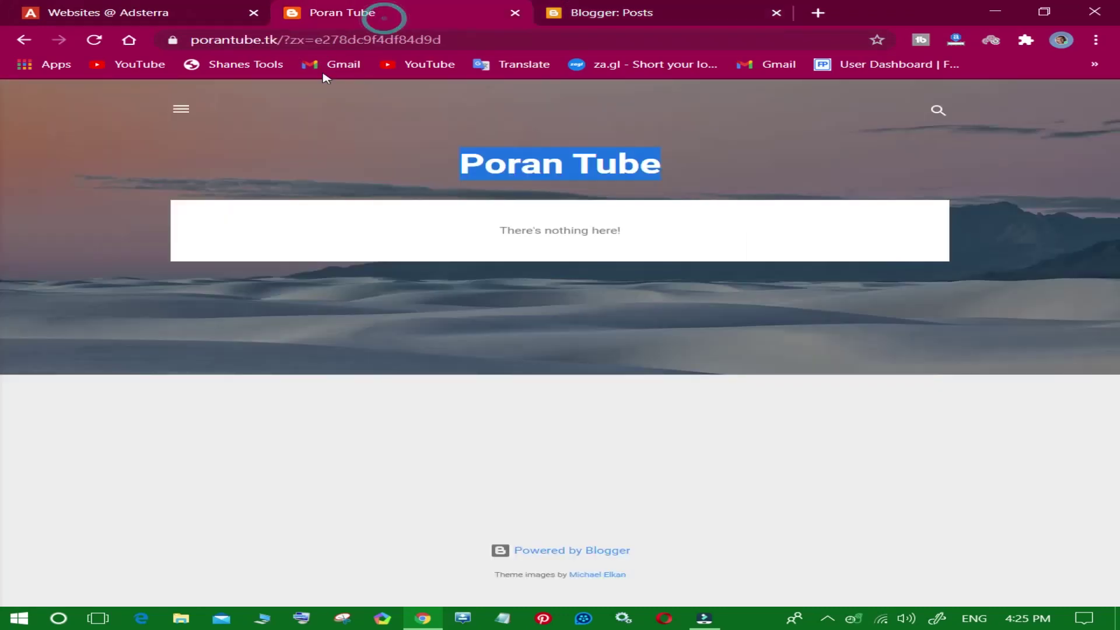
left_click_drag(470, 159, 546, 159)
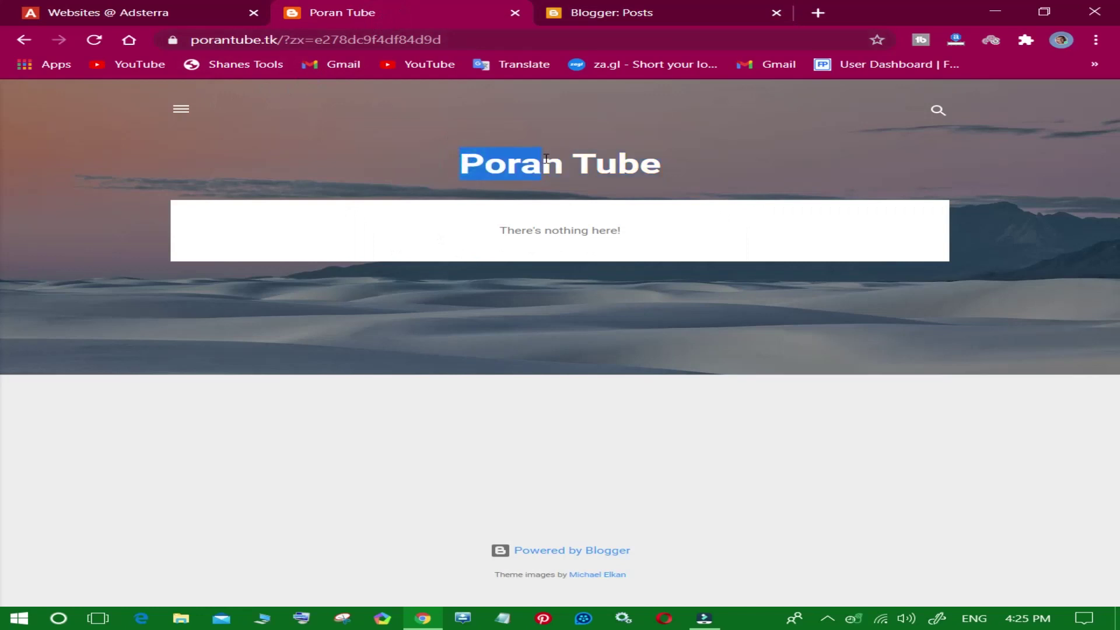
left_click(631, 15)
left_click(451, 208)
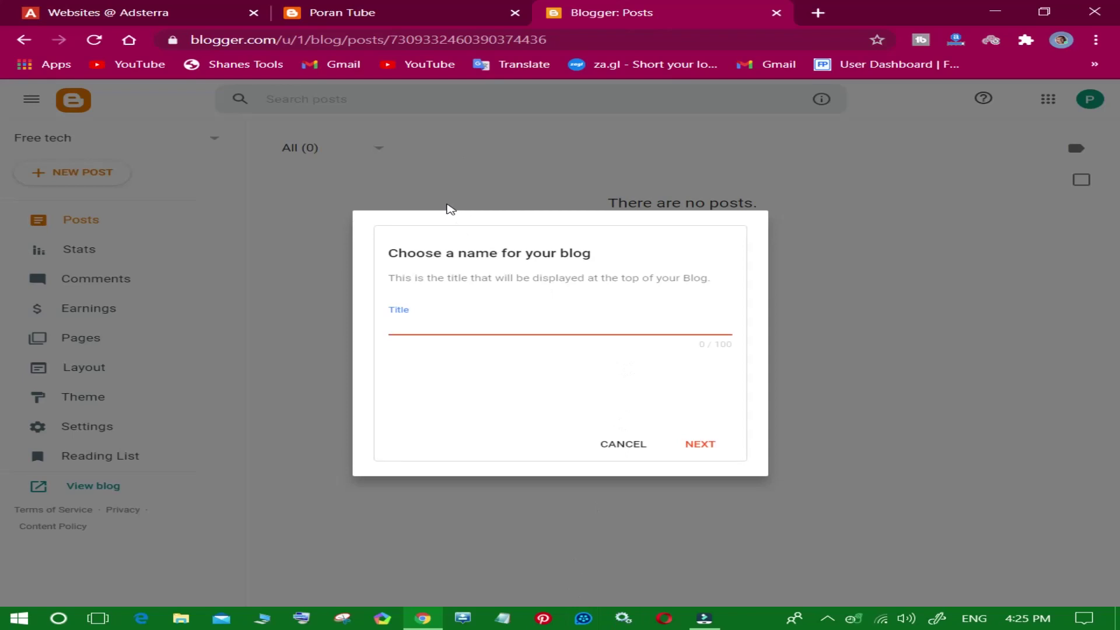
Step: Examine the Poran Tube page's title, post area and side menu, and close that page
left_click(463, 13)
left_click_drag(744, 149, 342, 172)
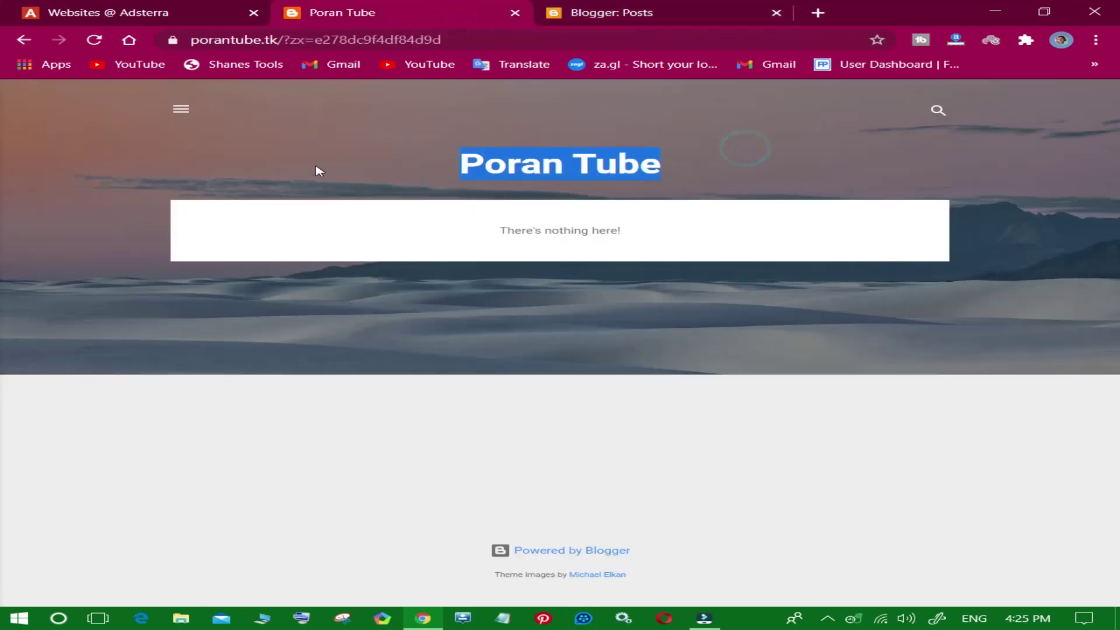
left_click_drag(482, 232, 611, 240)
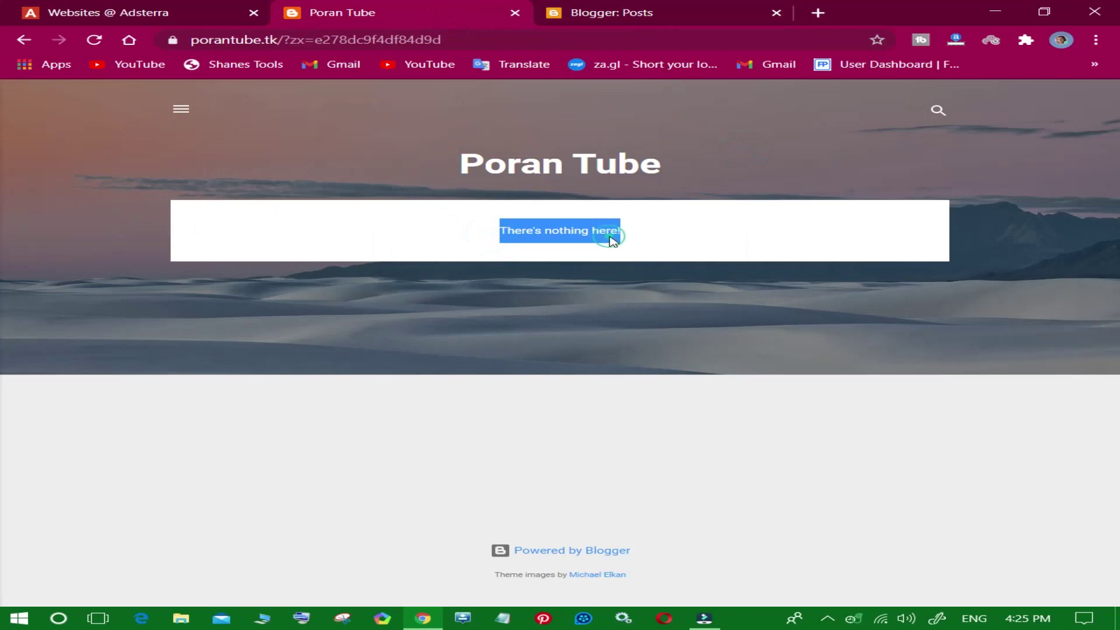
left_click(610, 240)
left_click(181, 109)
left_click(733, 200)
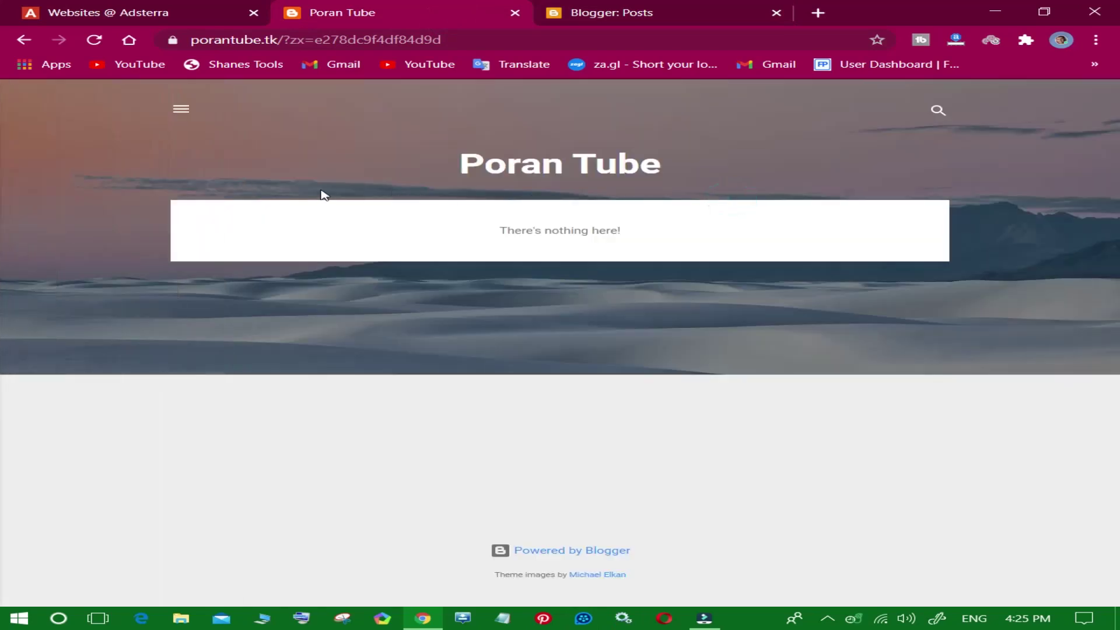
left_click(181, 109)
left_click(661, 228)
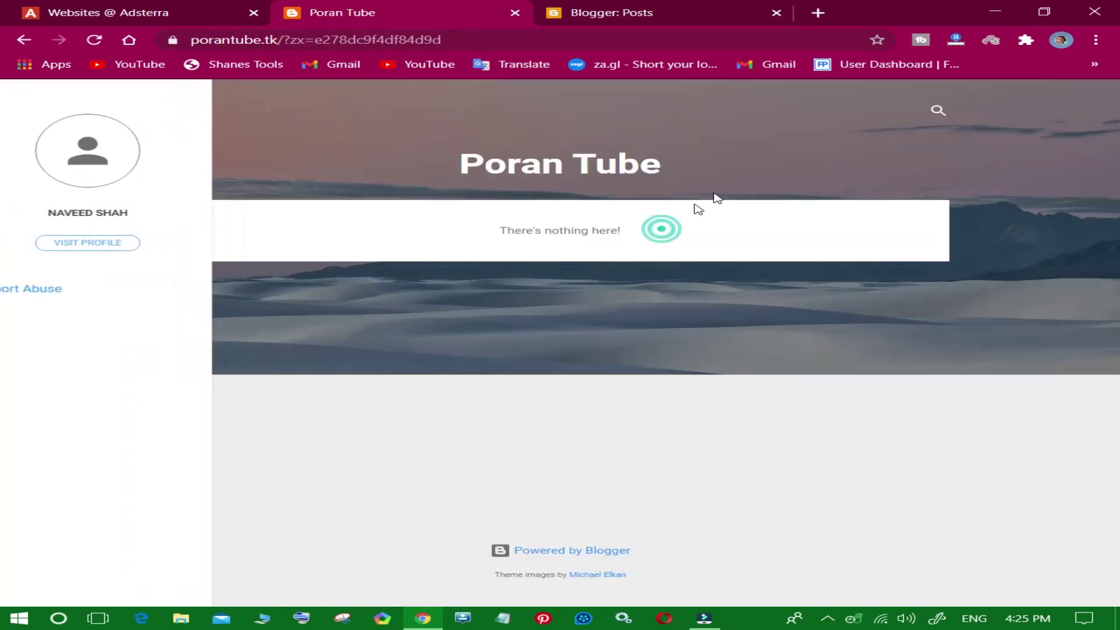
left_click_drag(702, 178, 282, 160)
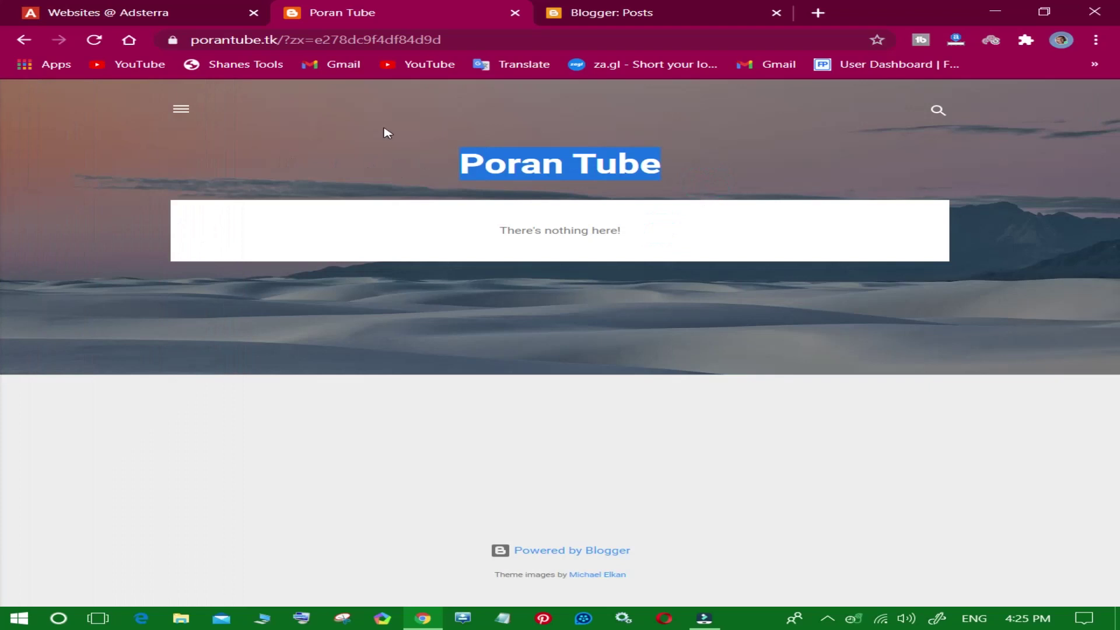
left_click(729, 12)
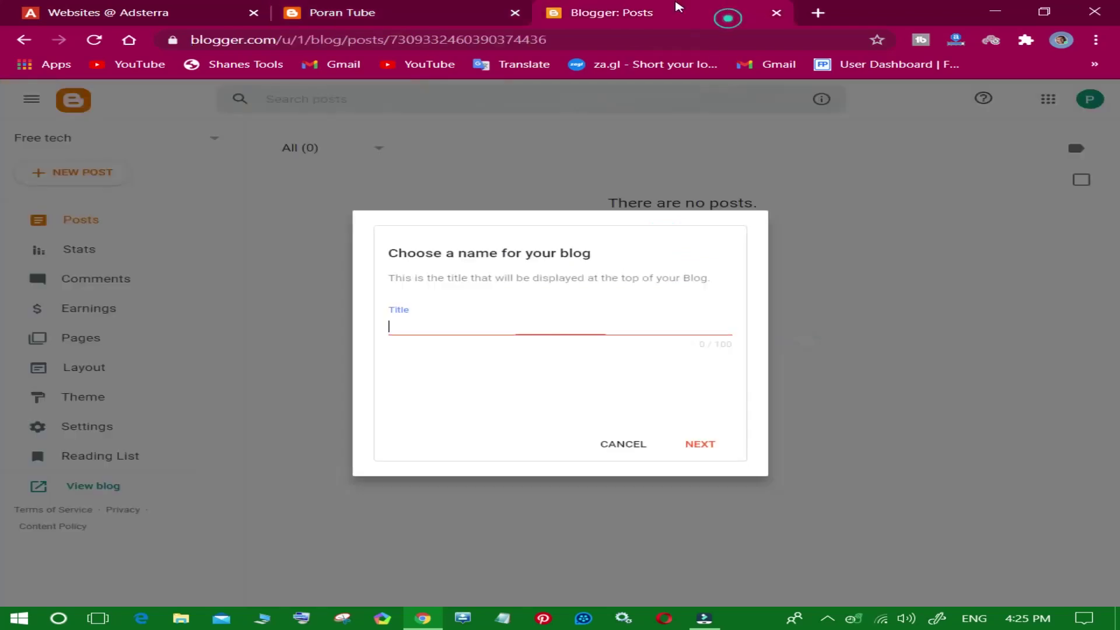
left_click(514, 12)
Step: Copy the heading "Choose a name for your blog" into the new blog's title and continue to its web address
left_click(703, 445)
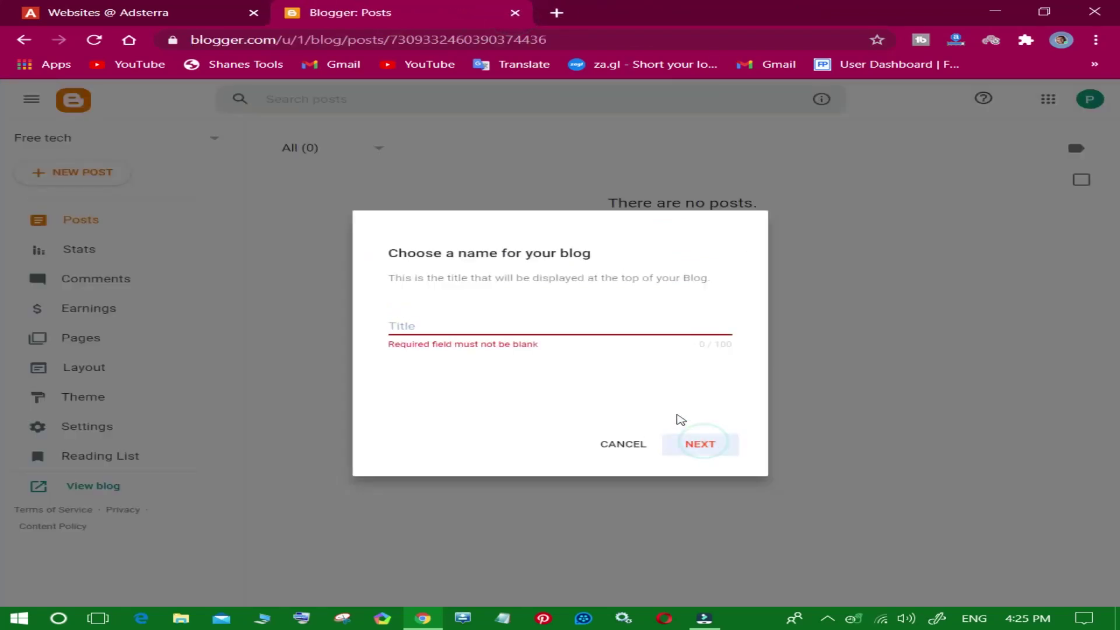
triple_click(478, 253)
right_click(488, 253)
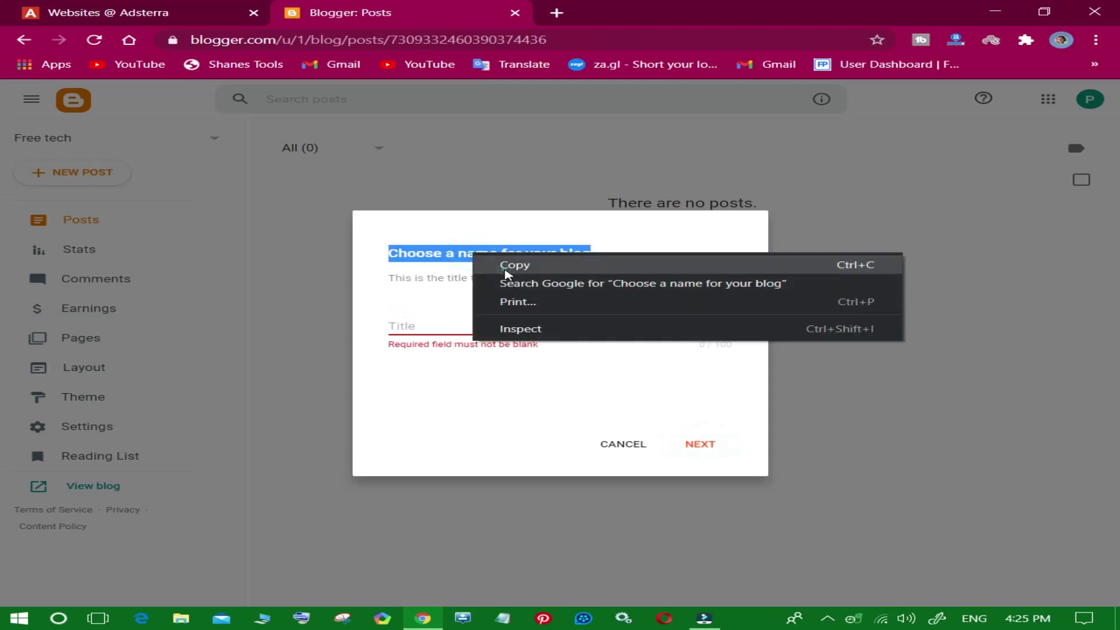
left_click(507, 265)
right_click(489, 322)
left_click(447, 320)
right_click(446, 320)
left_click(508, 415)
left_click(694, 450)
Step: Try to enter a web address for the new blog and cancel its creation
left_click(493, 325)
left_click_drag(438, 252, 498, 300)
left_click(462, 320)
right_click(478, 322)
left_click(431, 322)
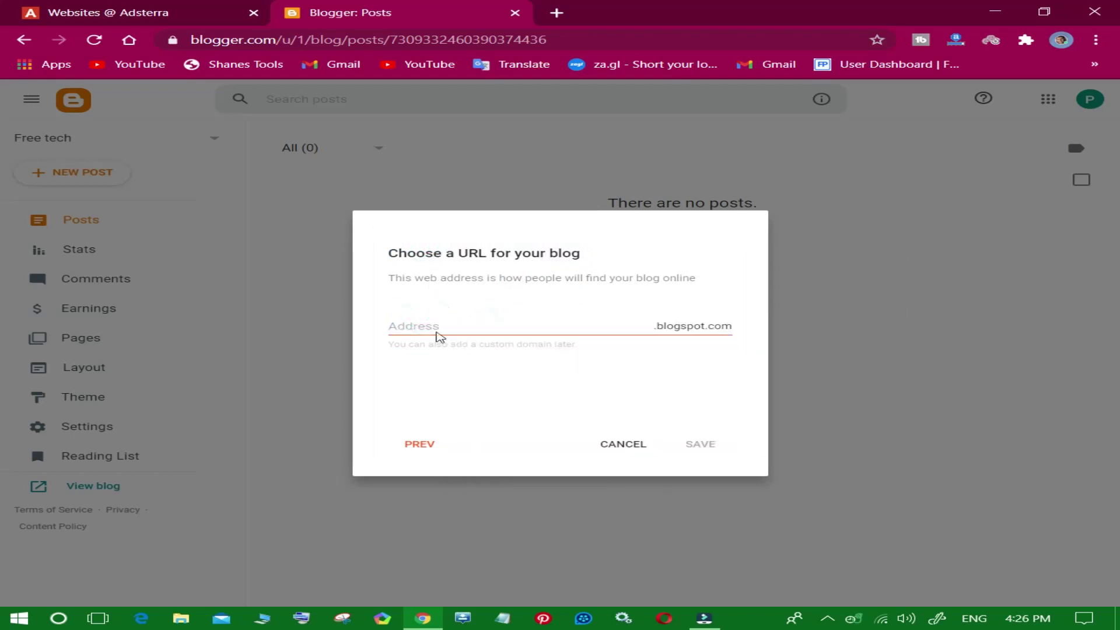
right_click(424, 325)
left_click(393, 318)
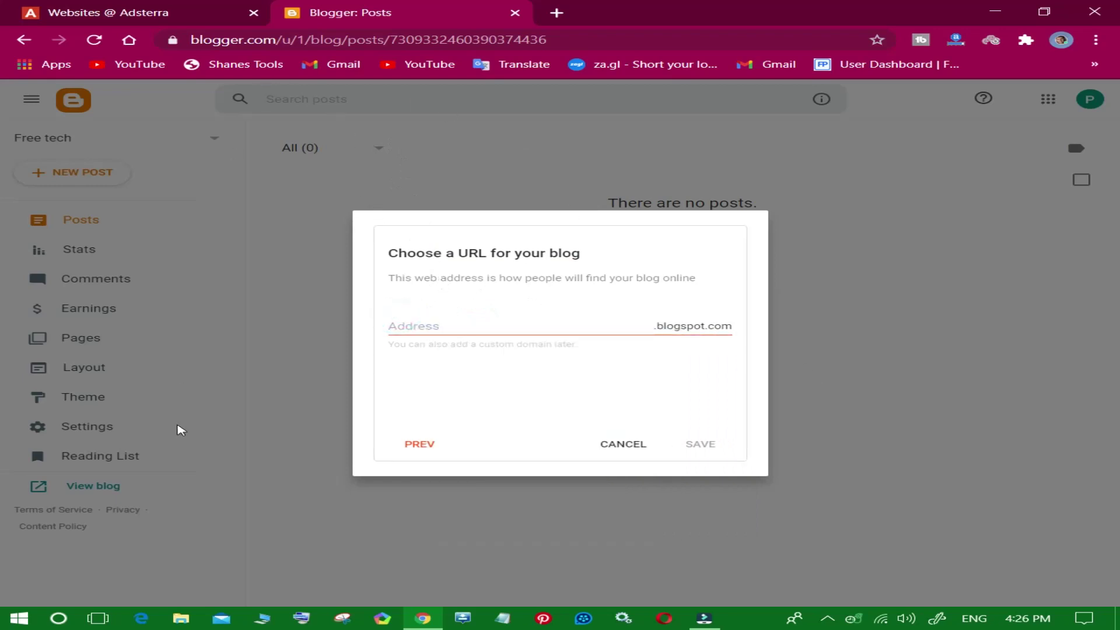
left_click(624, 448)
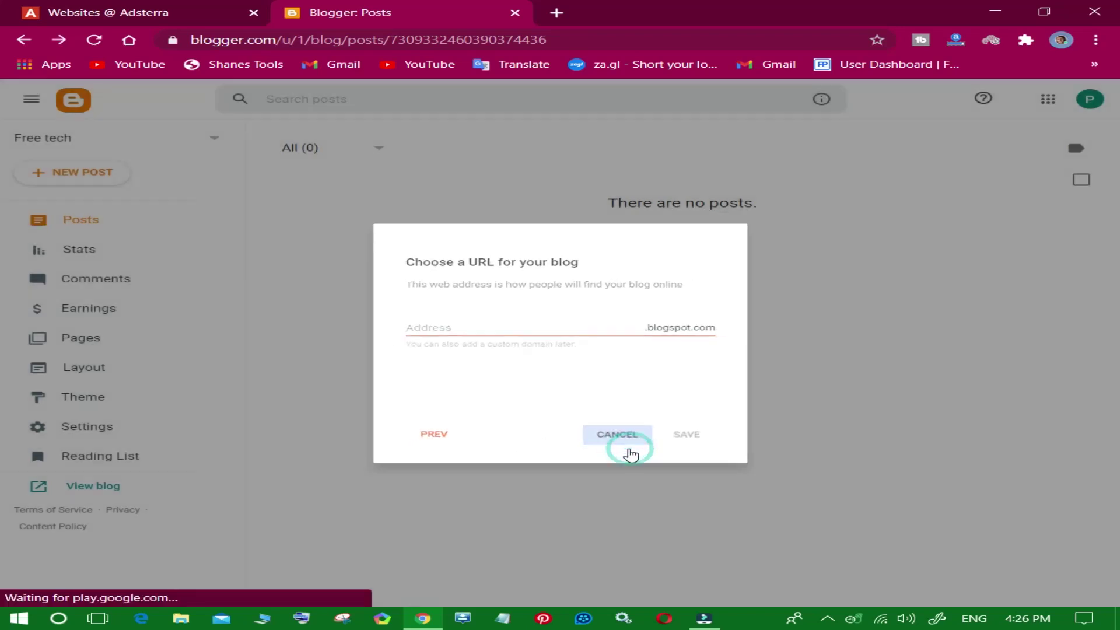
Step: Copy the link address of the Free tech blog and reload the Websites page in Adsterra
right_click(100, 490)
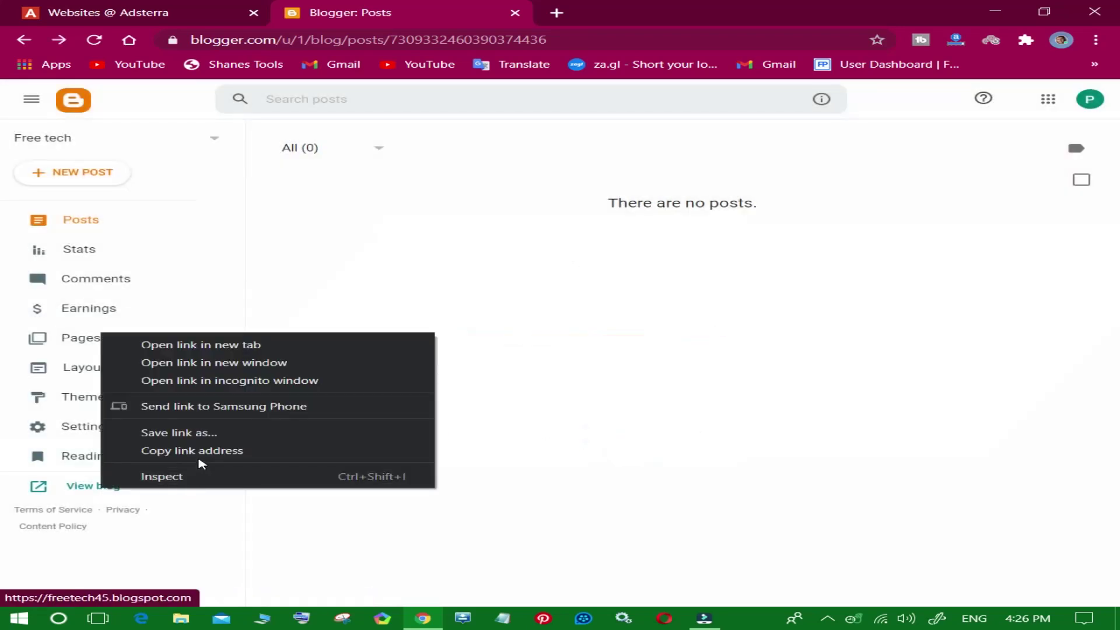
left_click(199, 451)
left_click(232, 12)
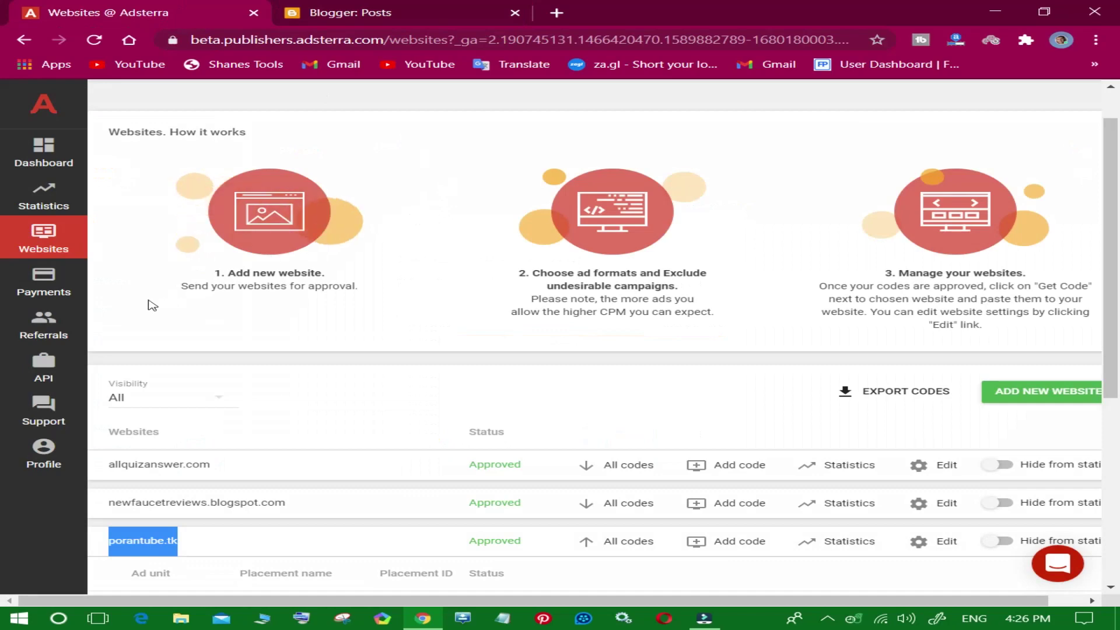
scroll(222, 313, "up", 1)
scroll(222, 313, "down", 5)
scroll(222, 313, "up", 5)
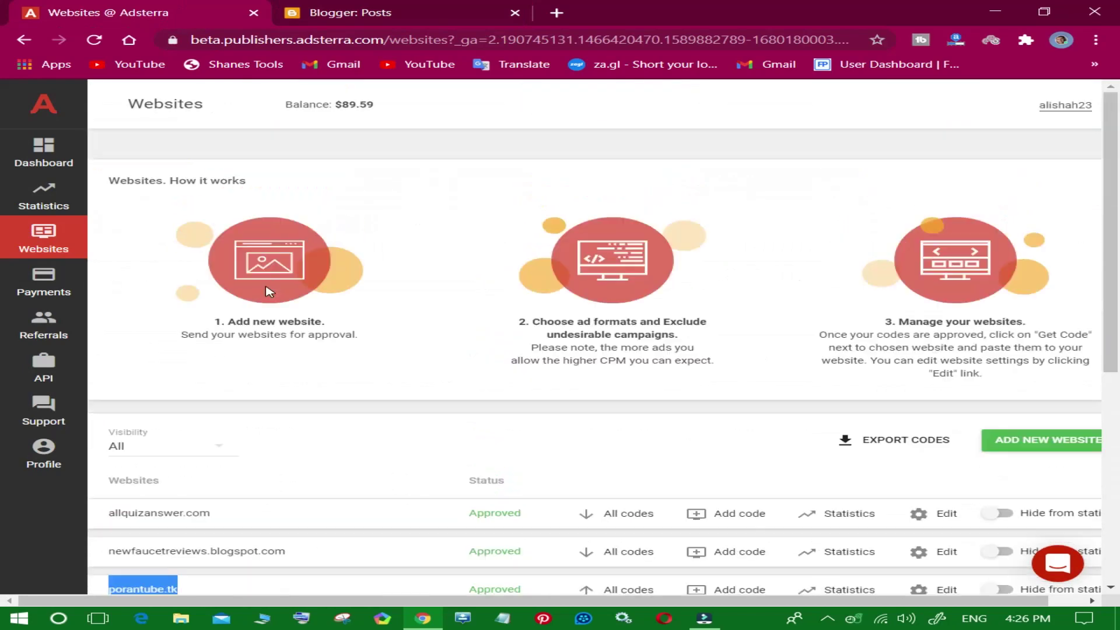
left_click(94, 39)
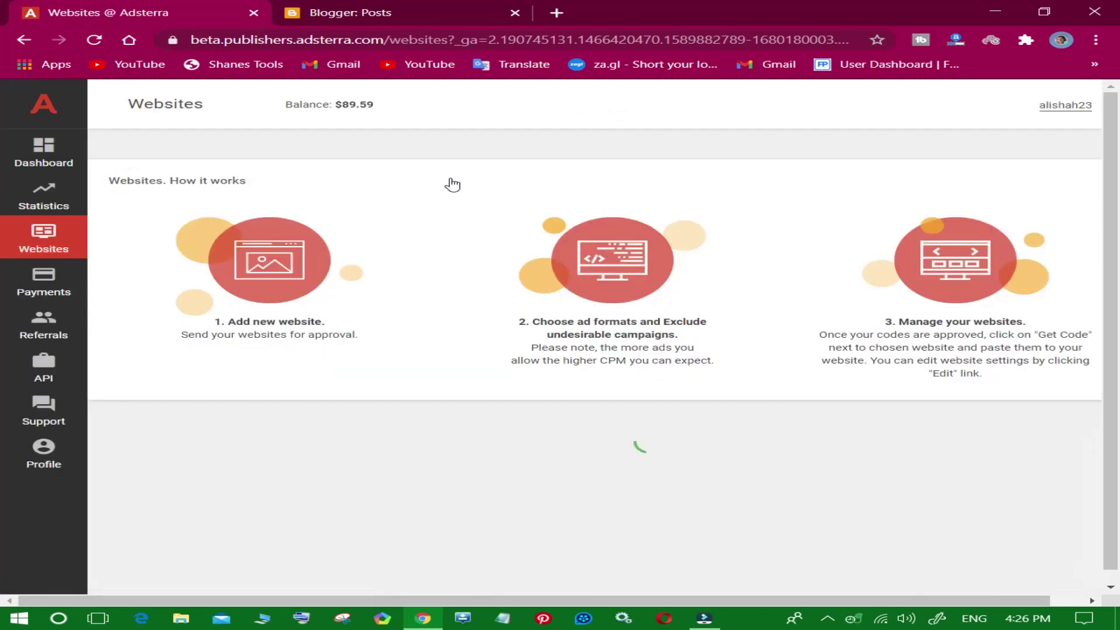
scroll(301, 381, "down", 1)
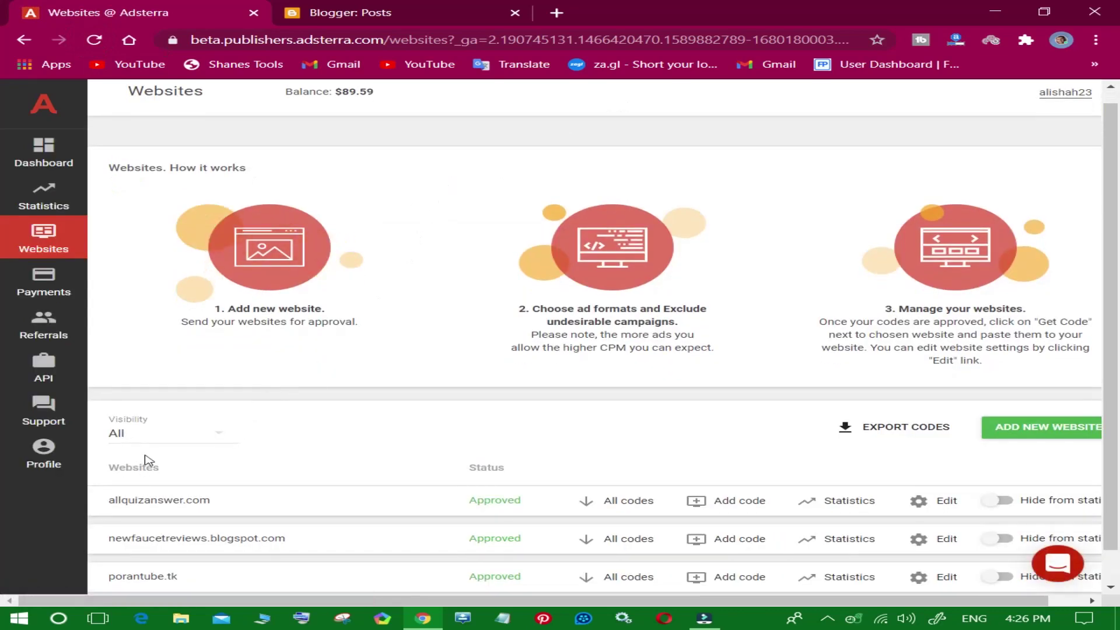
left_click(1044, 427)
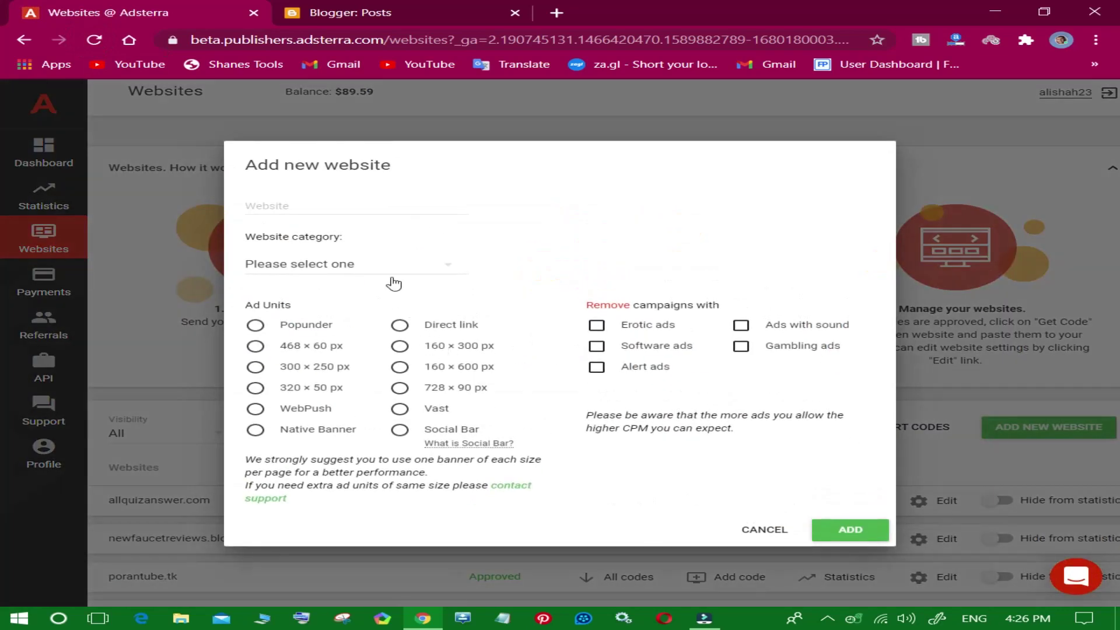
right_click(319, 206)
left_click(394, 303)
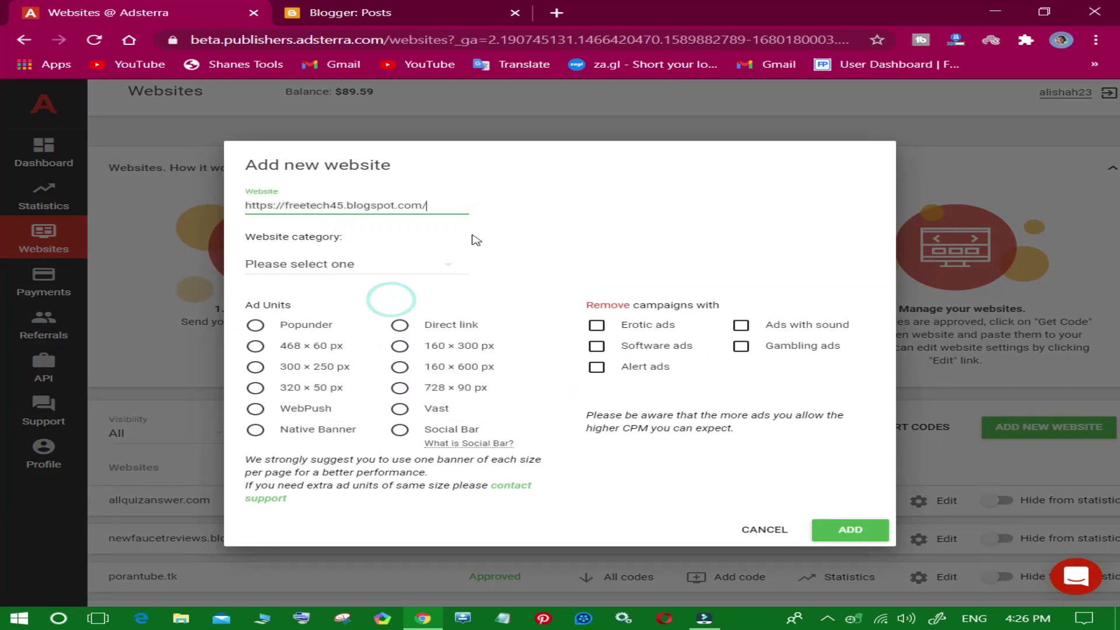
left_click_drag(466, 201, 267, 208)
left_click(671, 218)
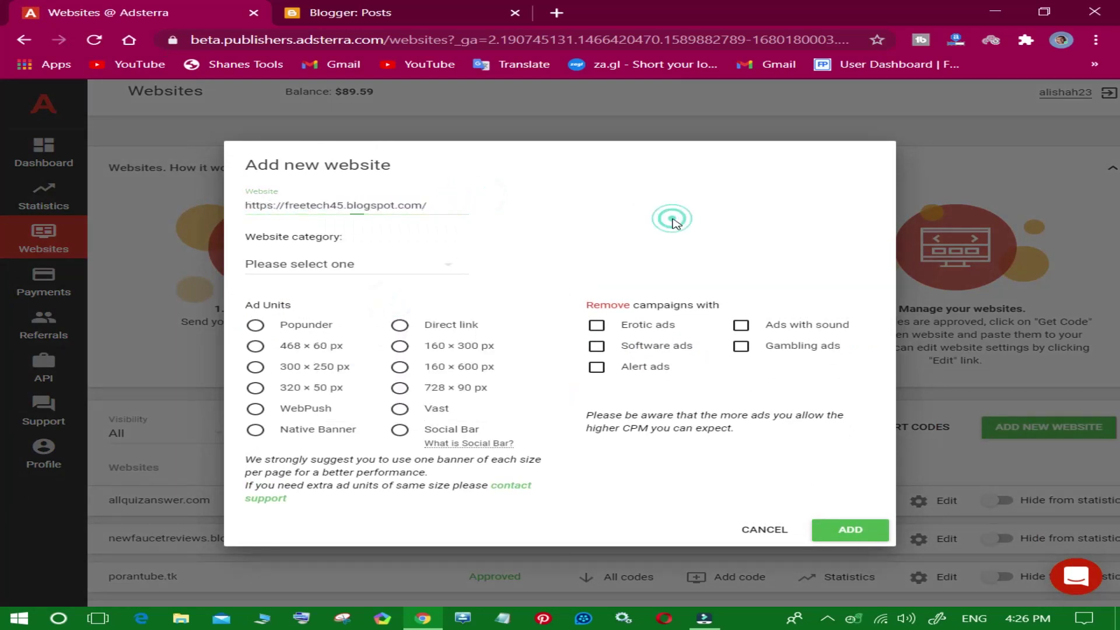
Step: Choose the Popunder ad unit and the Adult website category, and cancel adding the website
left_click(306, 327)
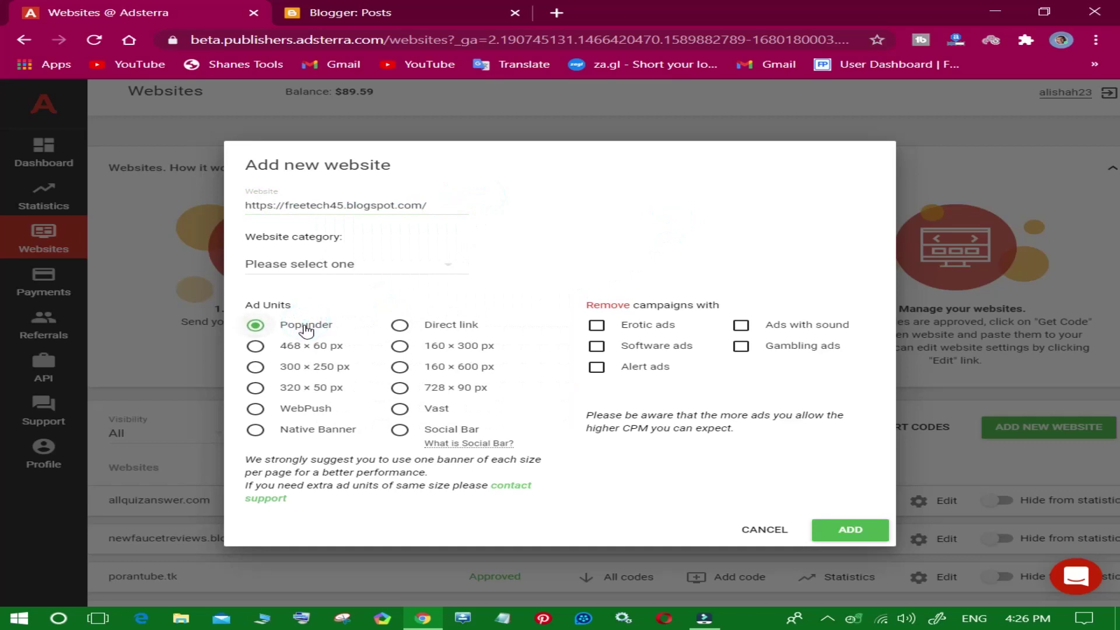
left_click(324, 239)
left_click(314, 264)
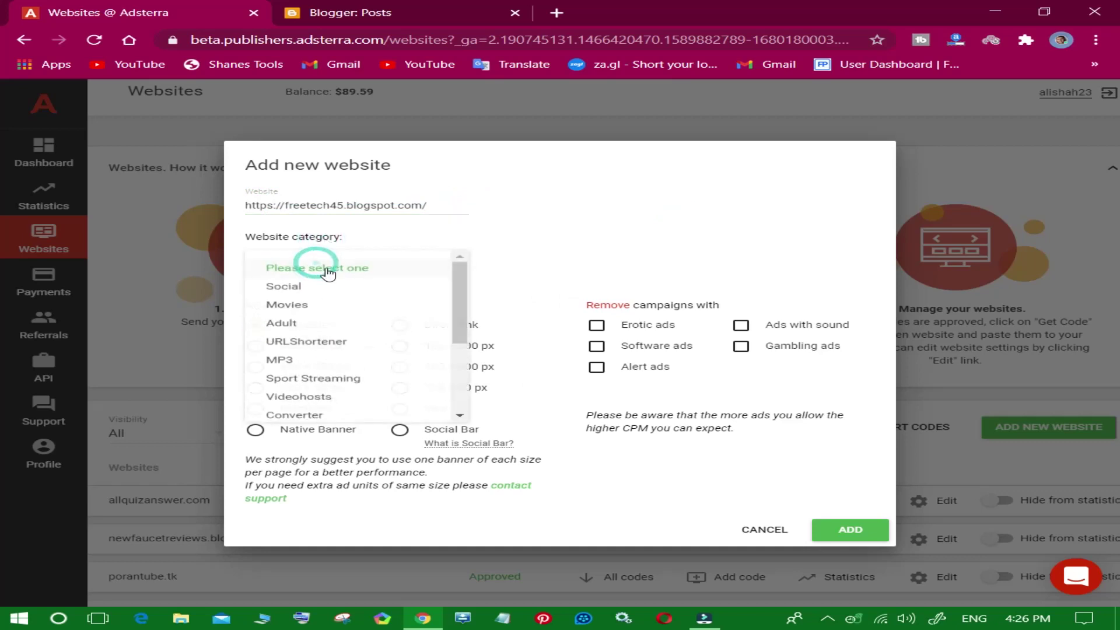
left_click(305, 330)
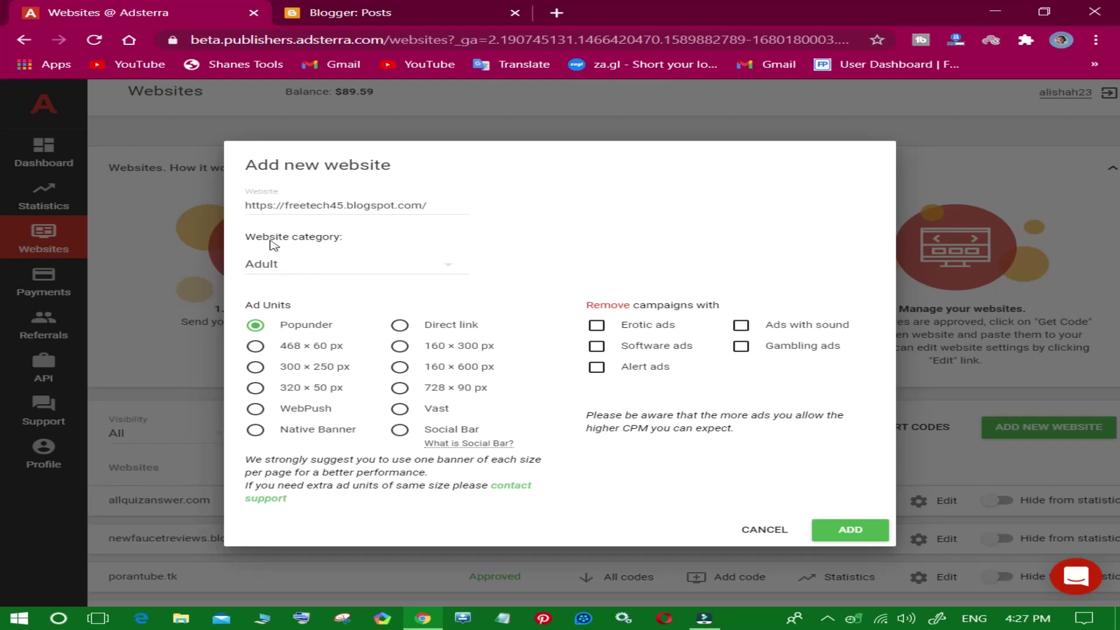
left_click(933, 141)
left_click(784, 530)
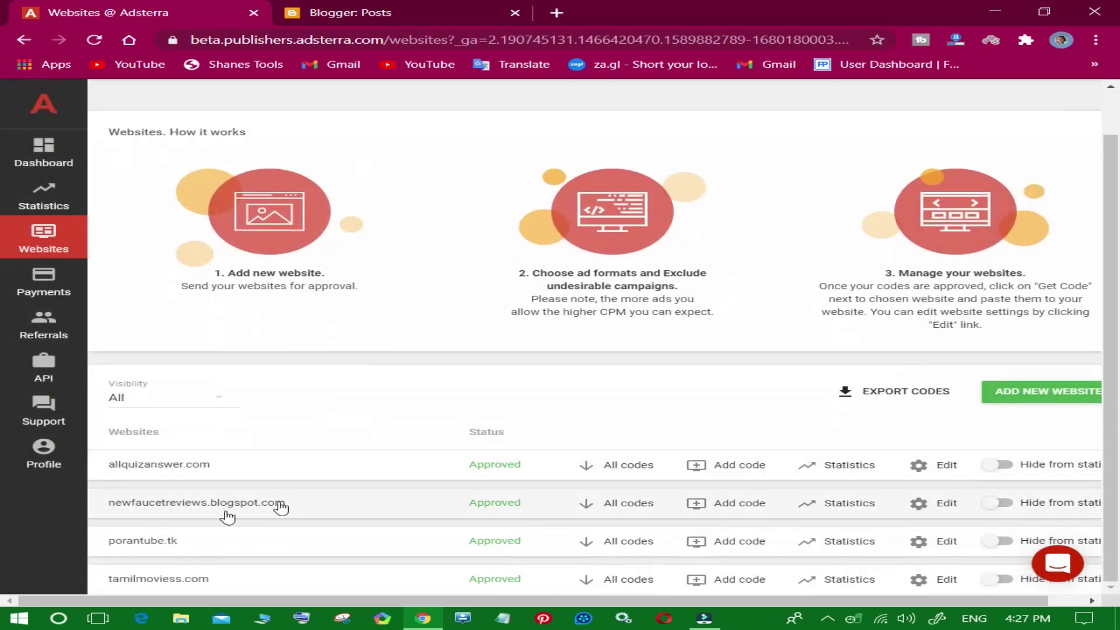
Step: Expand all ad codes of porantube.tk and copy the code of its Popunder unit
left_click_drag(490, 541, 619, 545)
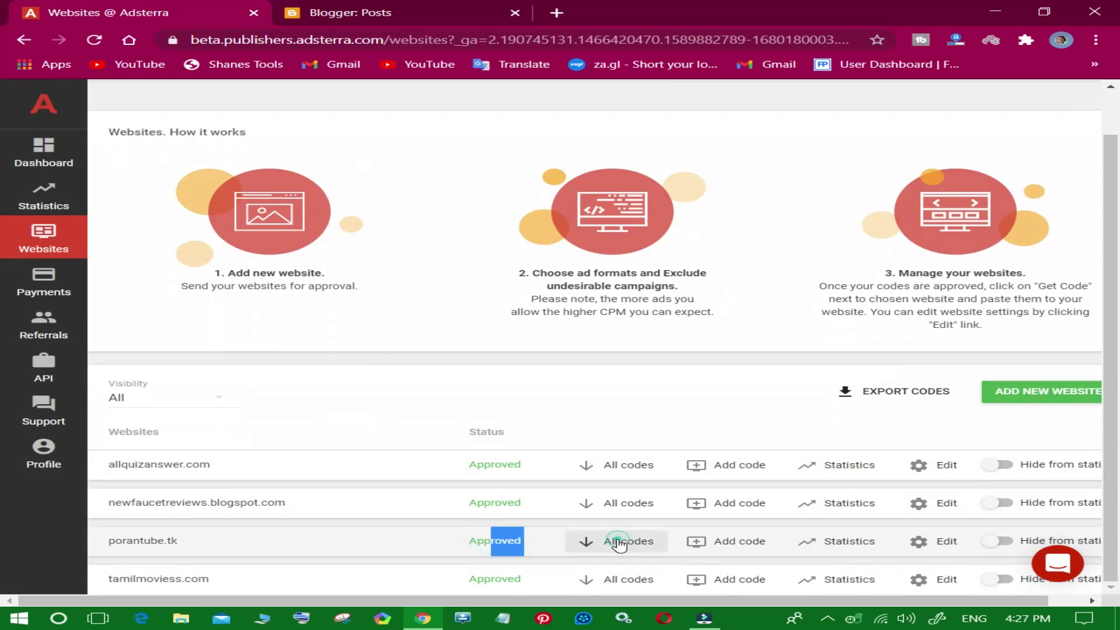
left_click(620, 545)
scroll(507, 502, "down", 5)
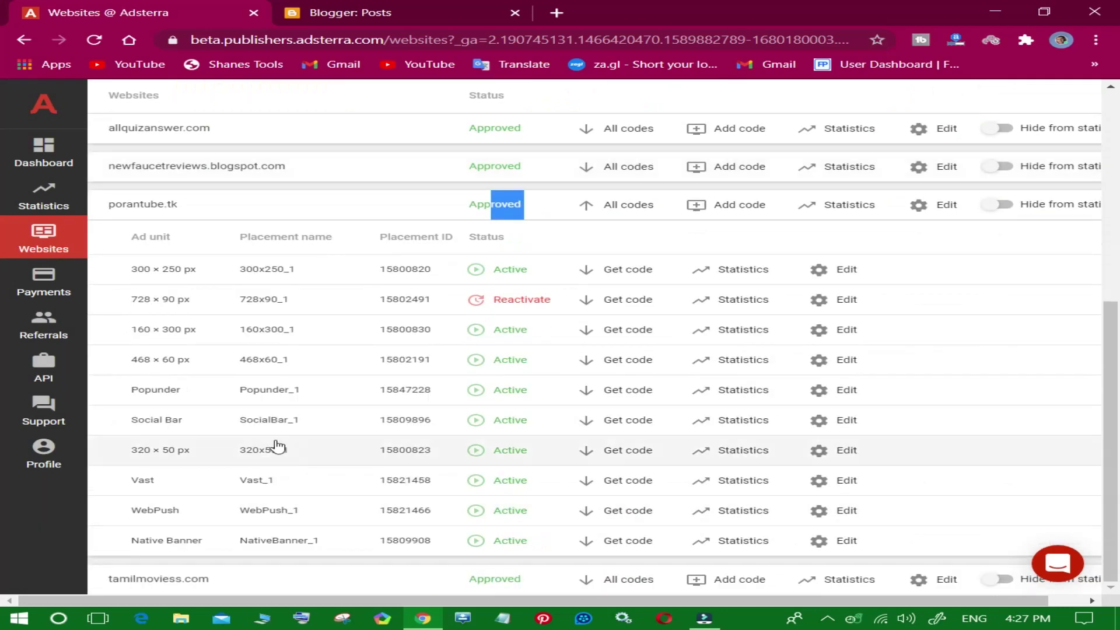
left_click_drag(226, 391, 644, 392)
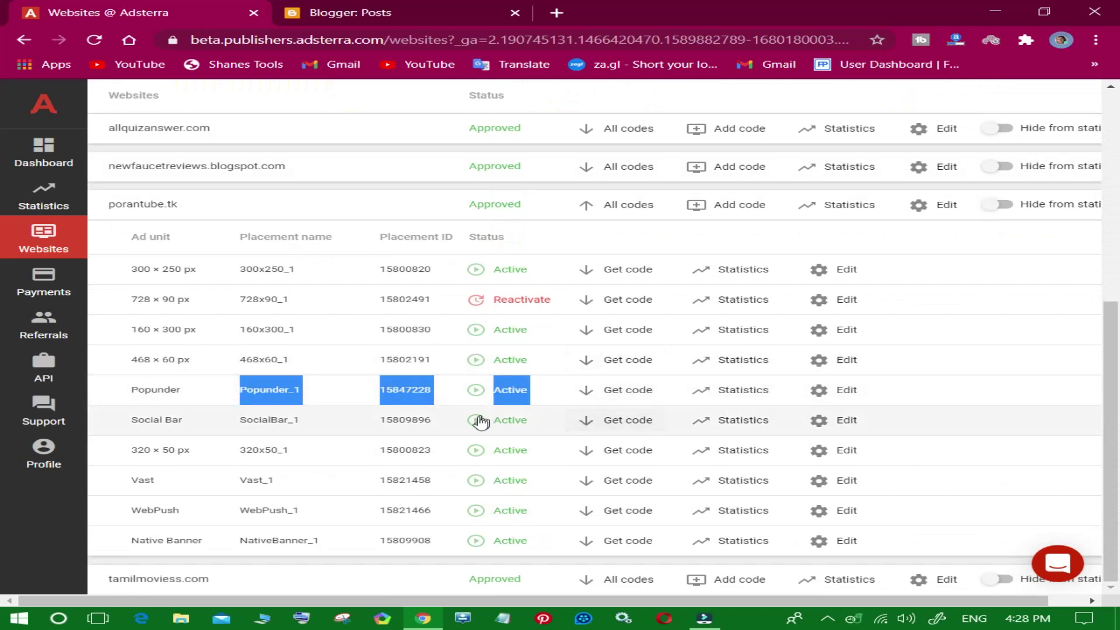
left_click(633, 390)
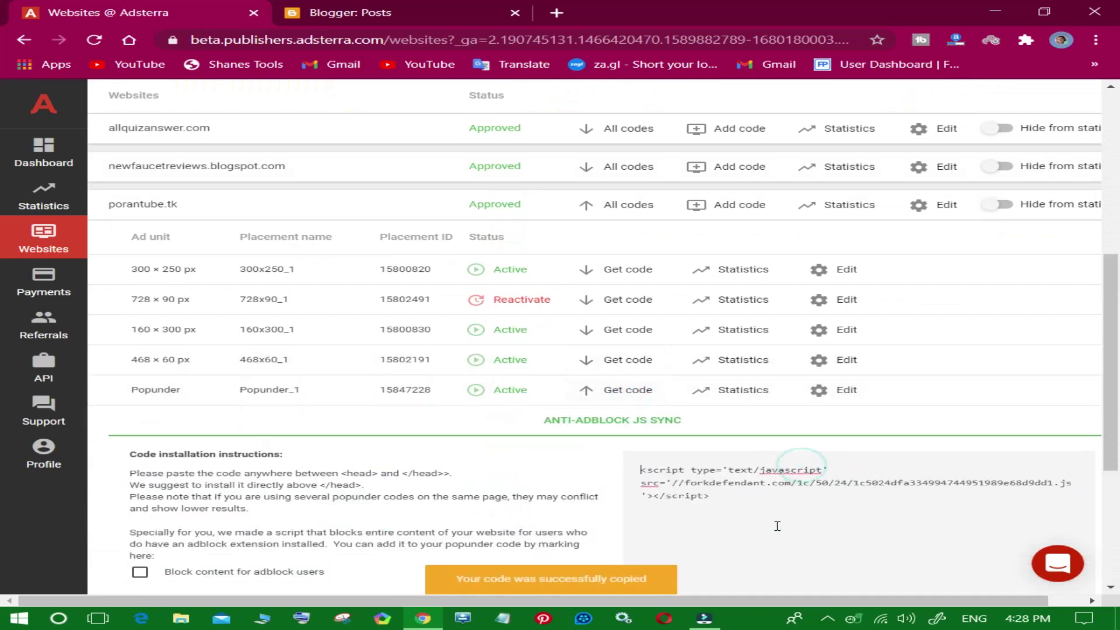
Step: Review the remaining porantube.tk ad units and select the tamilmoviess.com entry
scroll(337, 415, "up", 2)
scroll(445, 470, "down", 7)
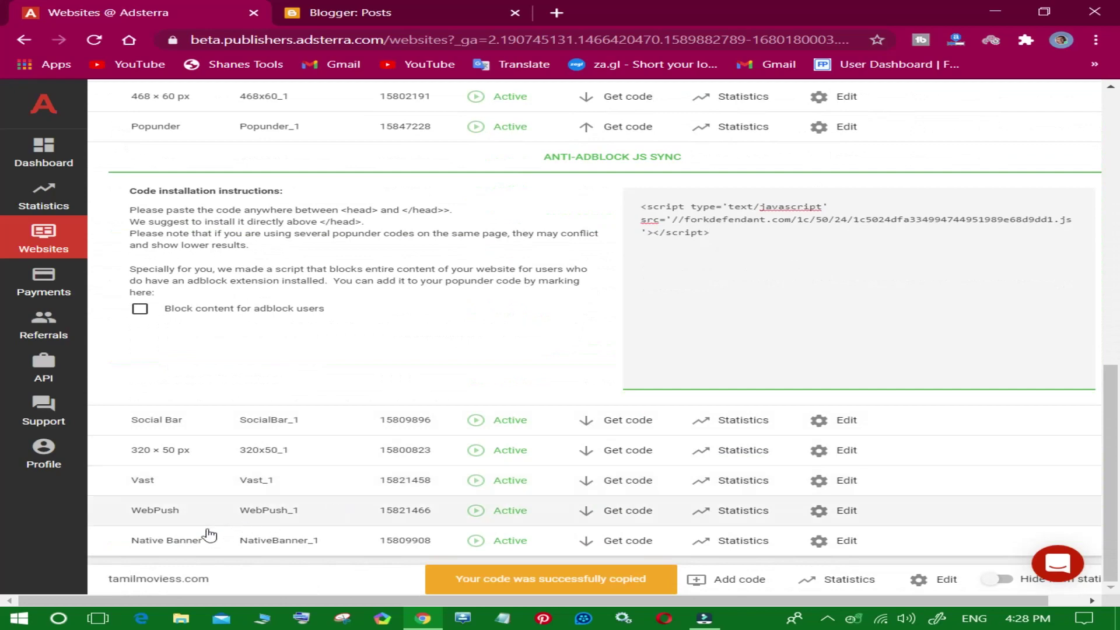
double_click(153, 580)
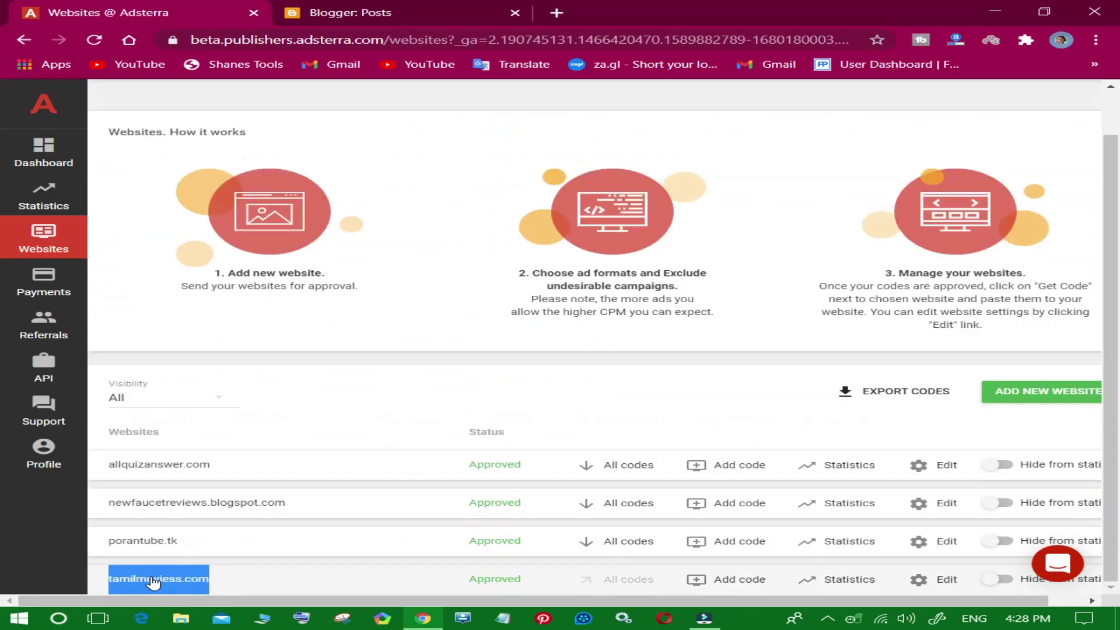
Step: Switch to Blogger, open the Theme page of the Free tech blog, and return to the Adsterra website list
right_click(153, 580)
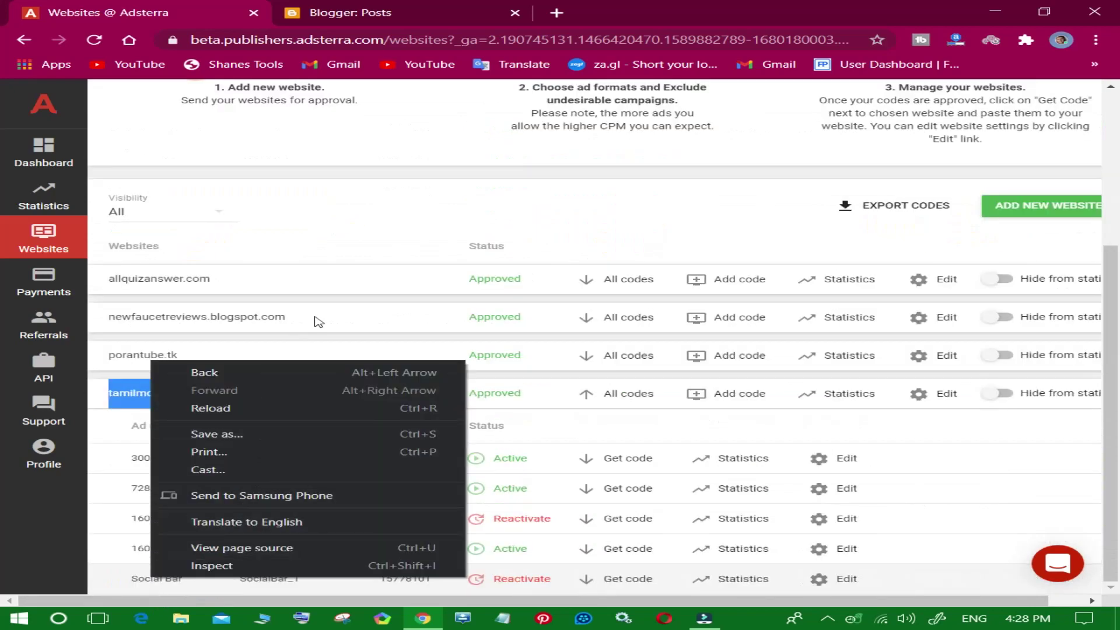
left_click(352, 9)
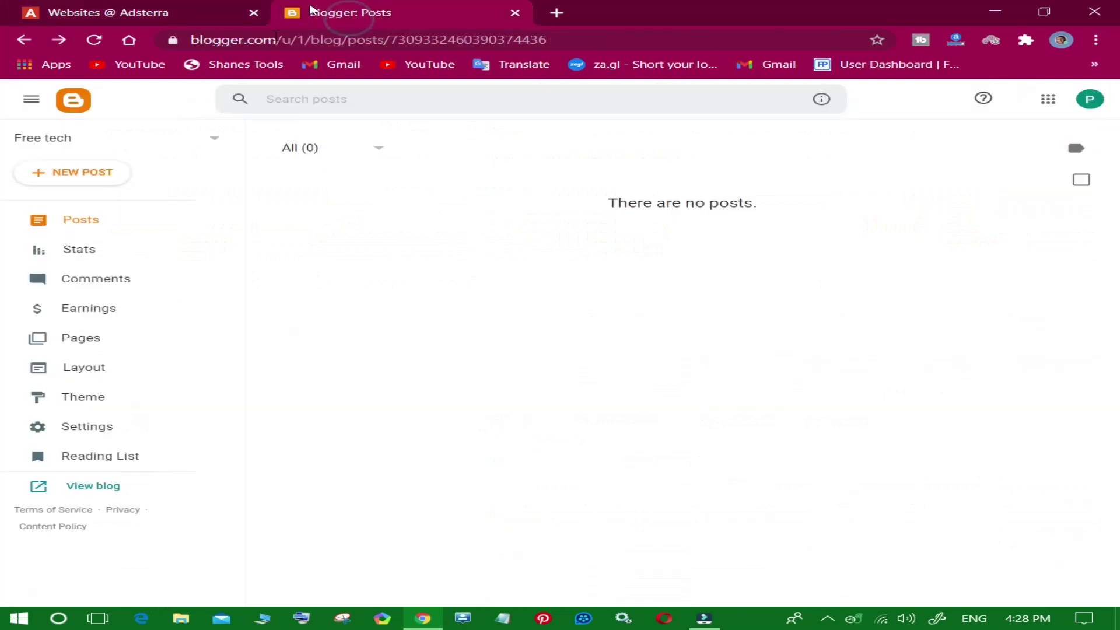
left_click(100, 396)
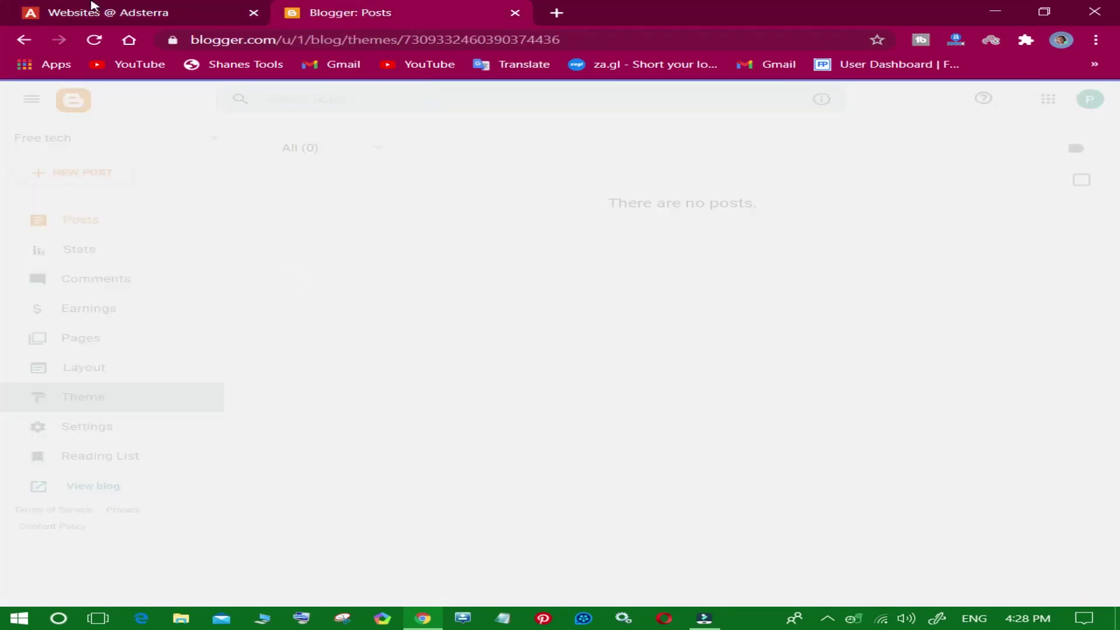
left_click(96, 14)
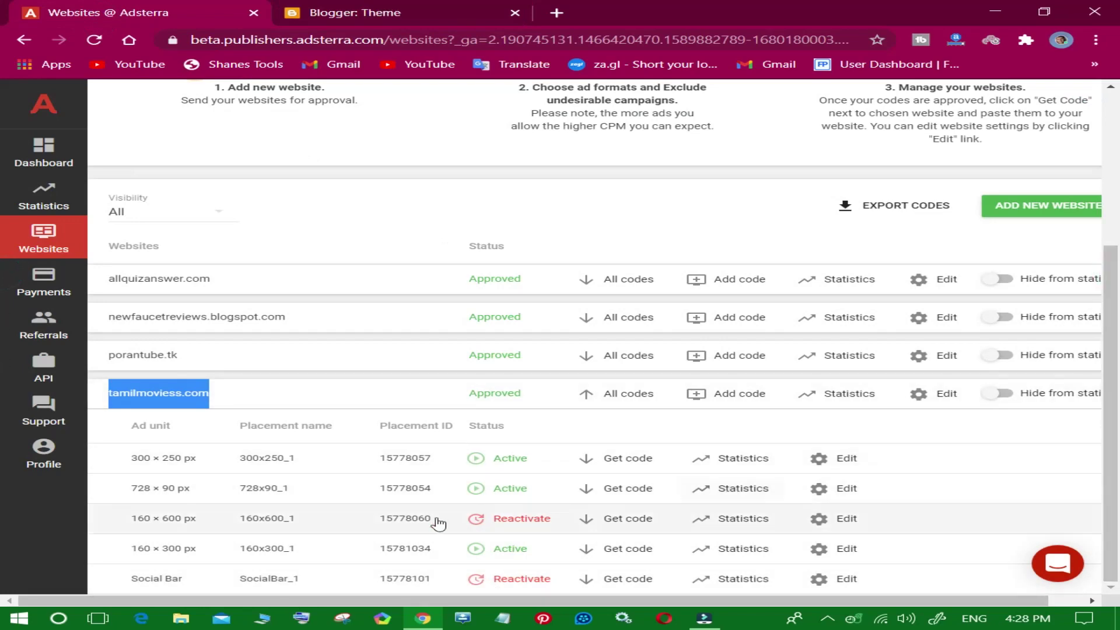
Step: Expand the porantube.tk ad codes and bring up the code and installation instructions of the Popunder unit
left_click(608, 363)
scroll(225, 379, "down", 2)
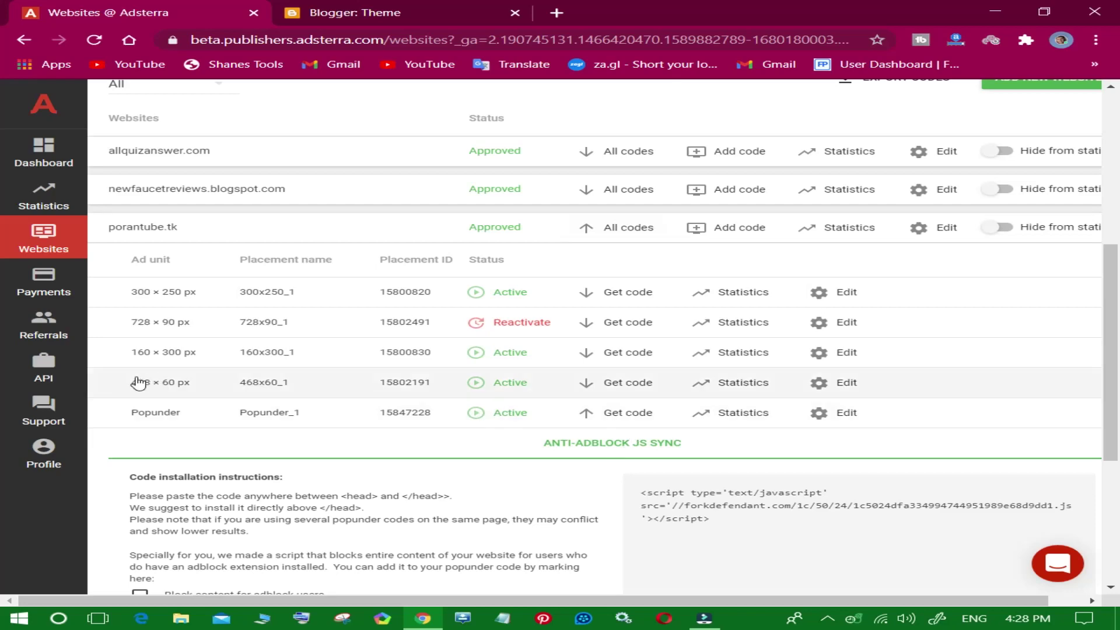
double_click(259, 414)
left_click(641, 414)
left_click(640, 415)
scroll(134, 350, "down", 5)
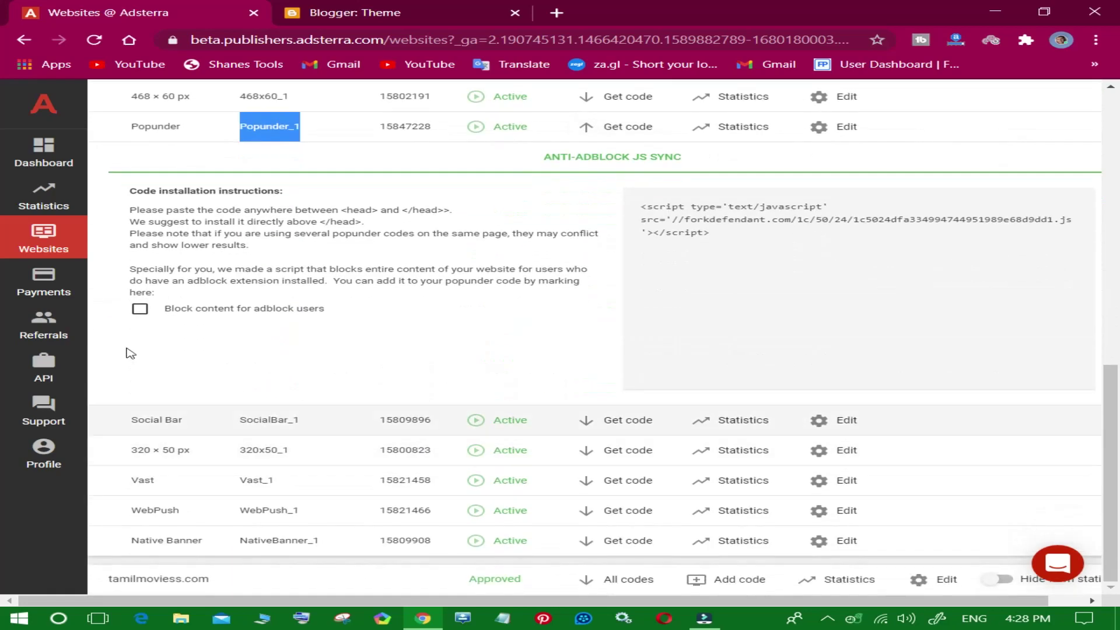
Step: Enable blocking content for adblock users on the Popunder unit and copy the resulting code
left_click(140, 308)
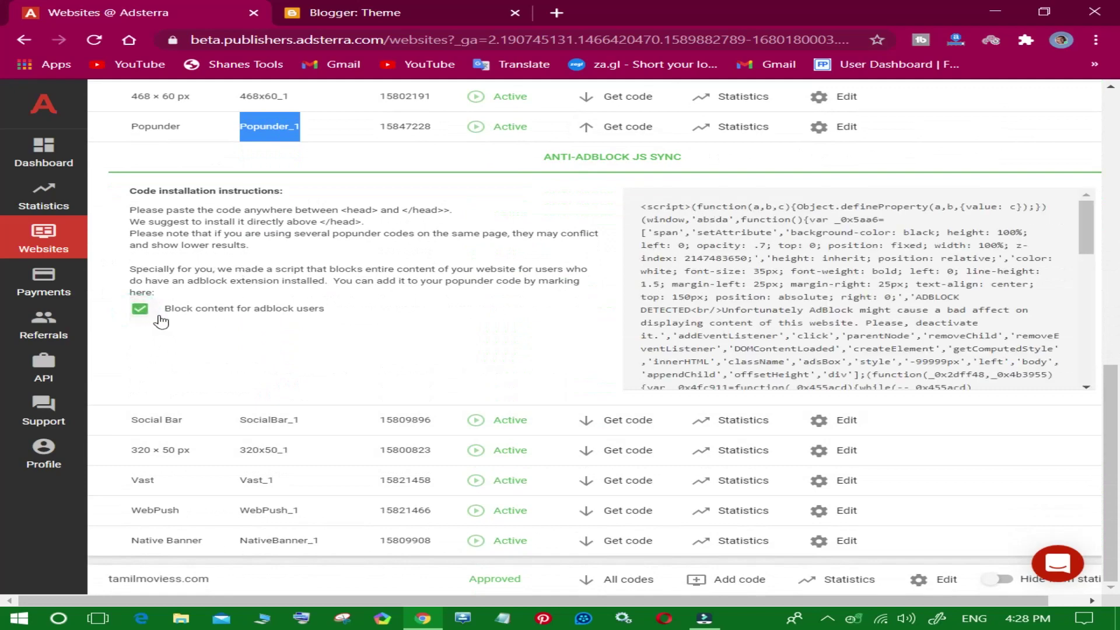
left_click(808, 260)
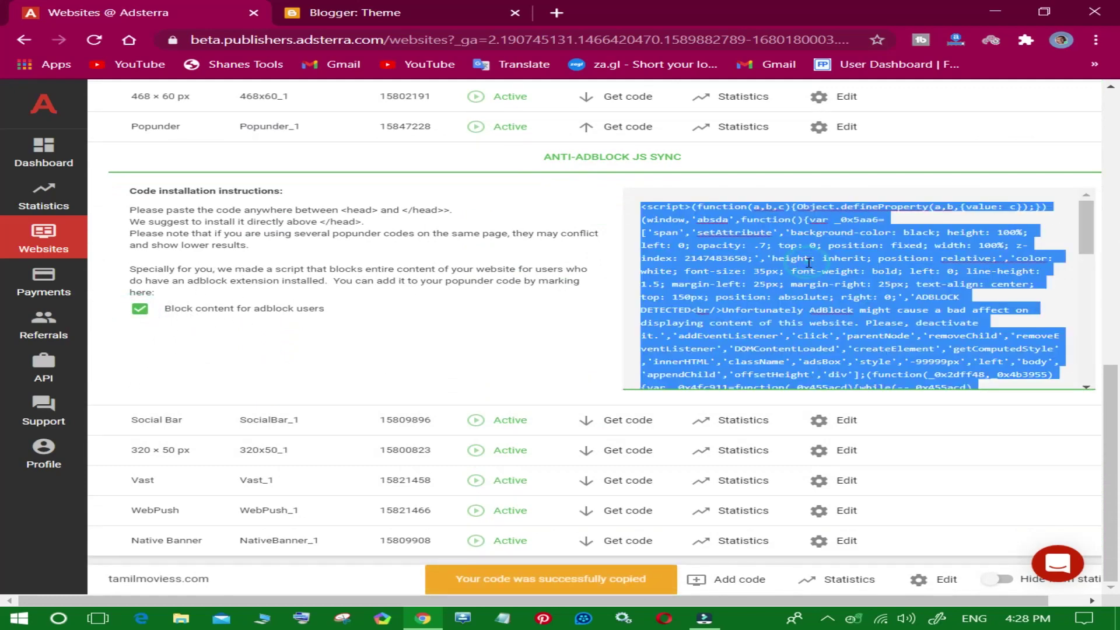
right_click(809, 267)
left_click(811, 290)
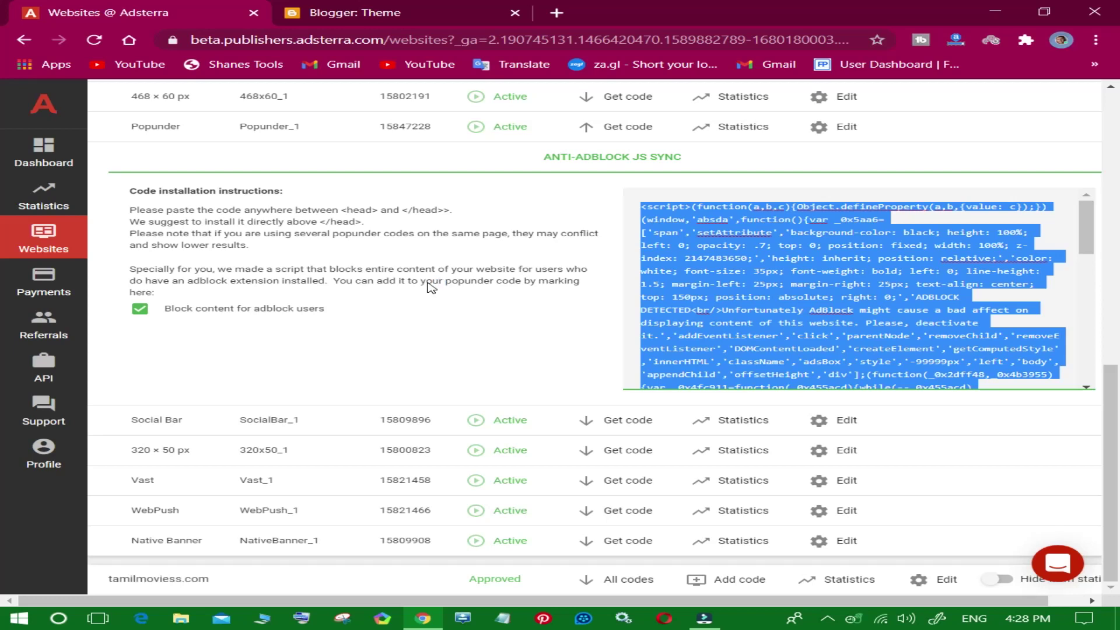
right_click(678, 291)
left_click(691, 317)
Step: Switch to Blogger and open the HTML of the blog's custom theme for editing
left_click(318, 11)
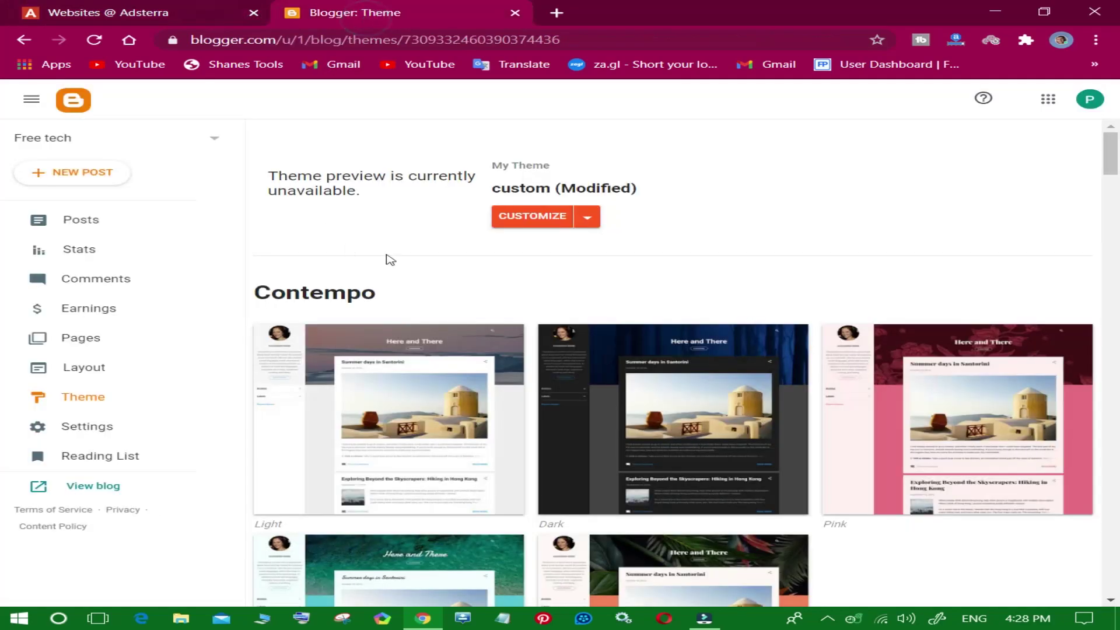
left_click(582, 219)
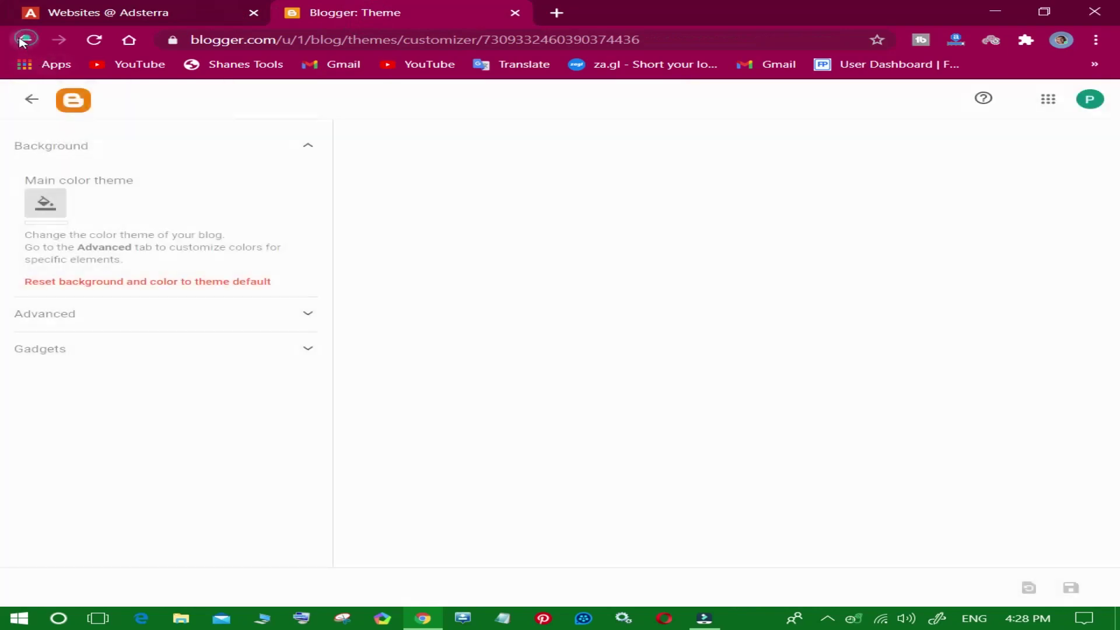
left_click(24, 39)
left_click(436, 220)
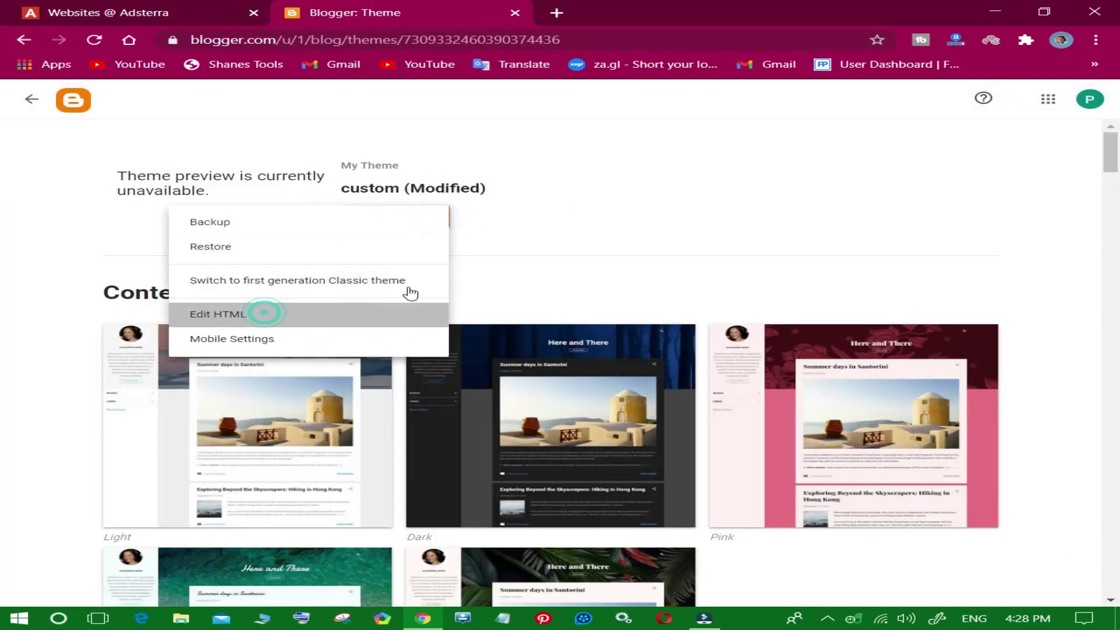
left_click(385, 311)
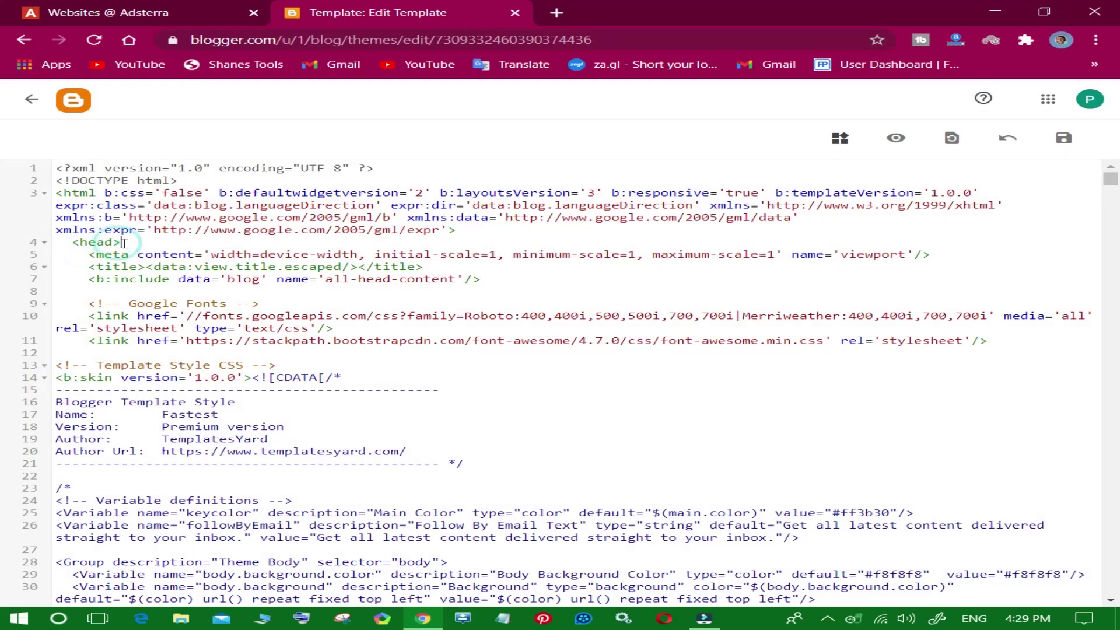
Step: Switch back to Adsterra and open the Statistics page
left_click(99, 12)
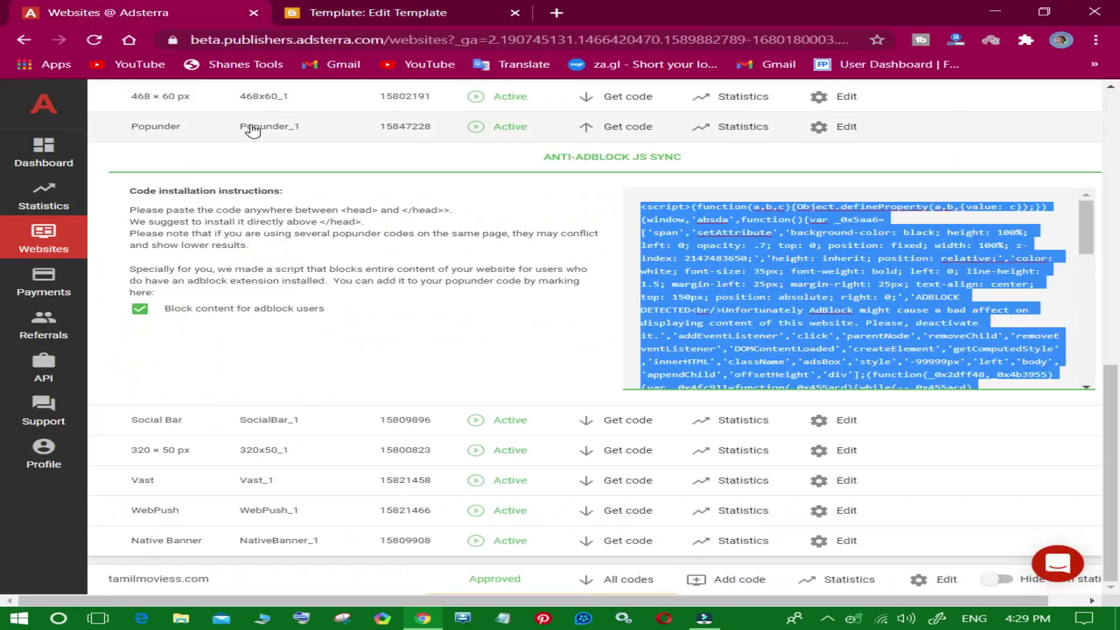
left_click(64, 186)
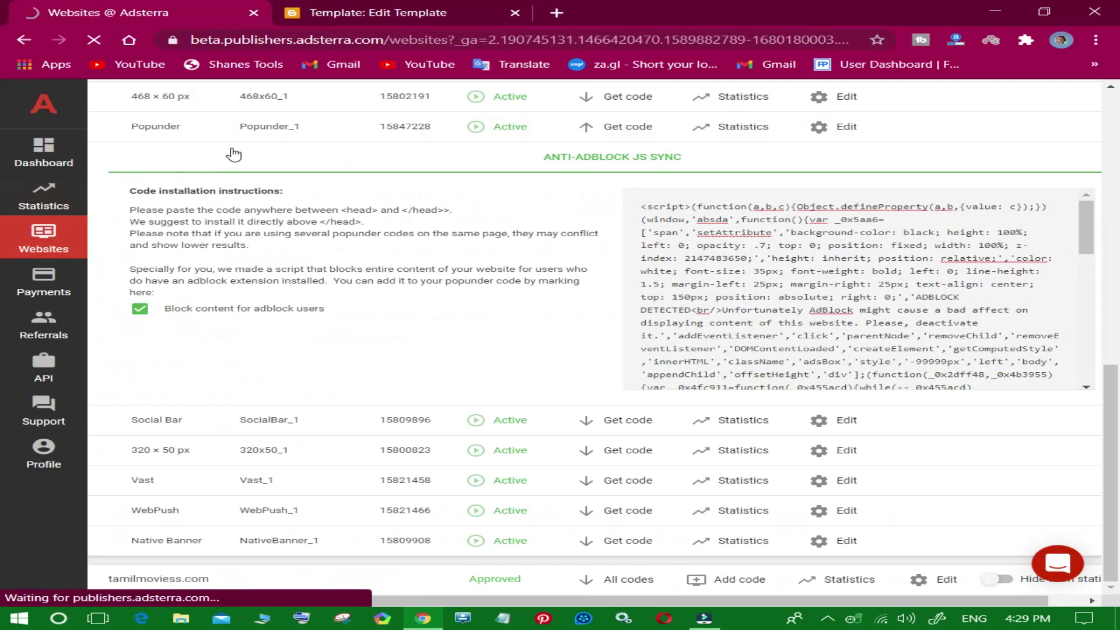